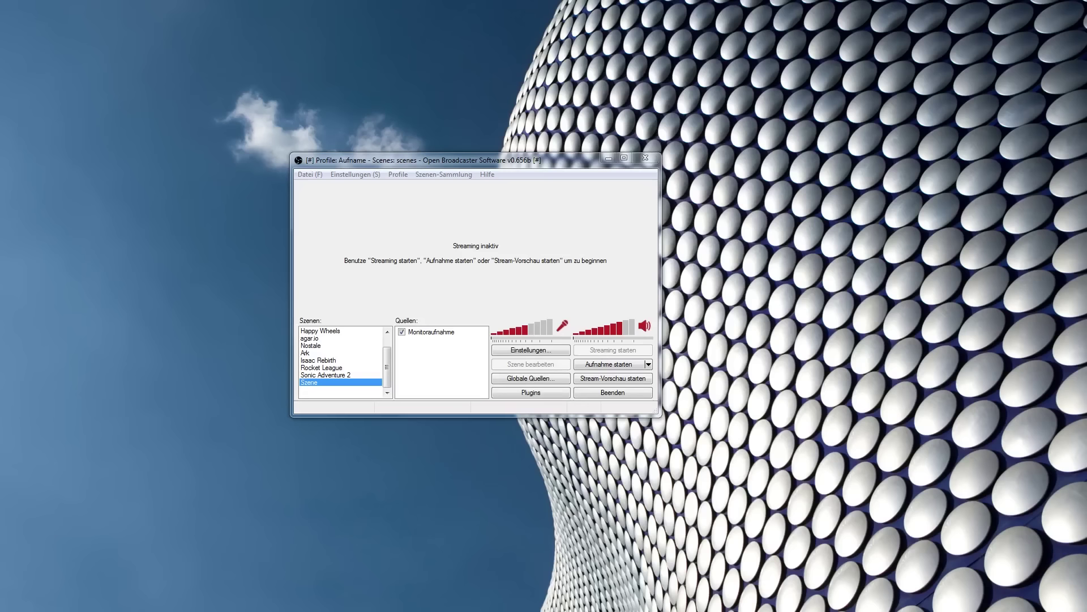
Review the Aufname profile's settings for encoding, broadcast, video, audio, hotkeys, advanced options and microphone noise gate, leaving them unchanged.
click(356, 175)
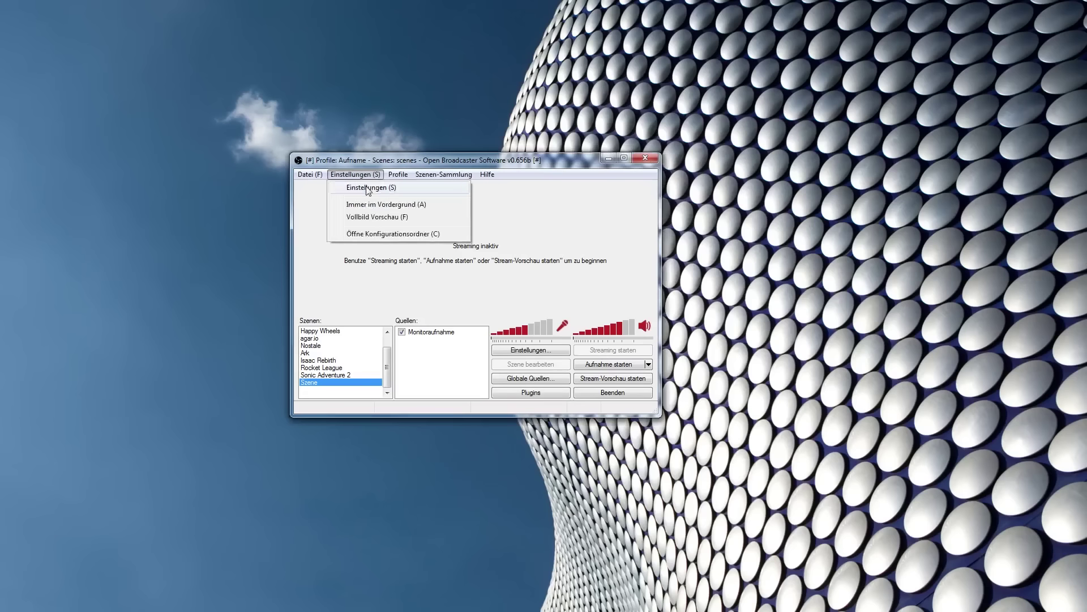
click(368, 187)
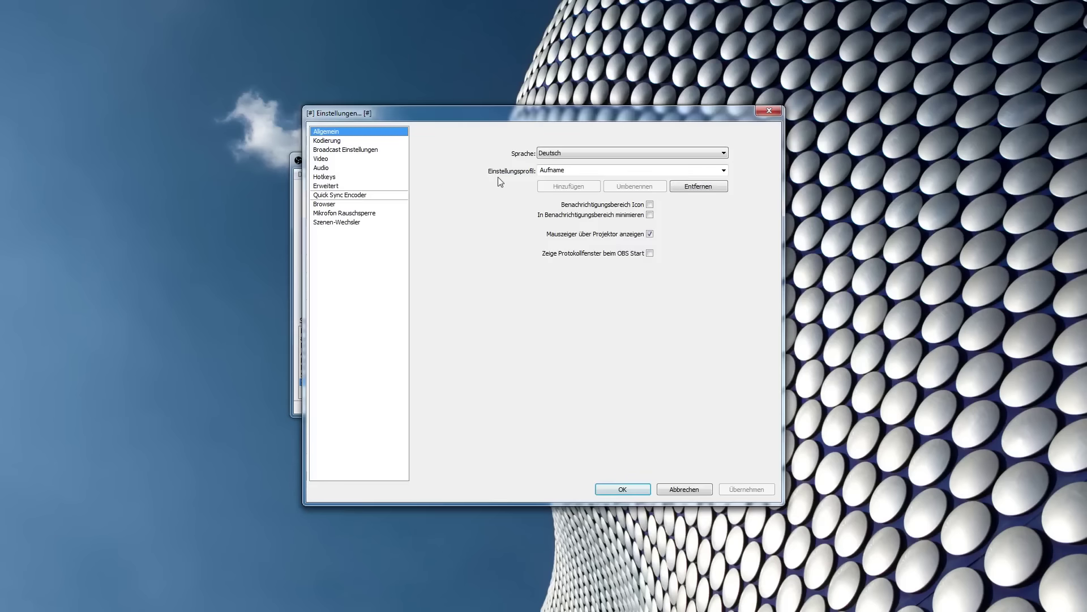
click(328, 141)
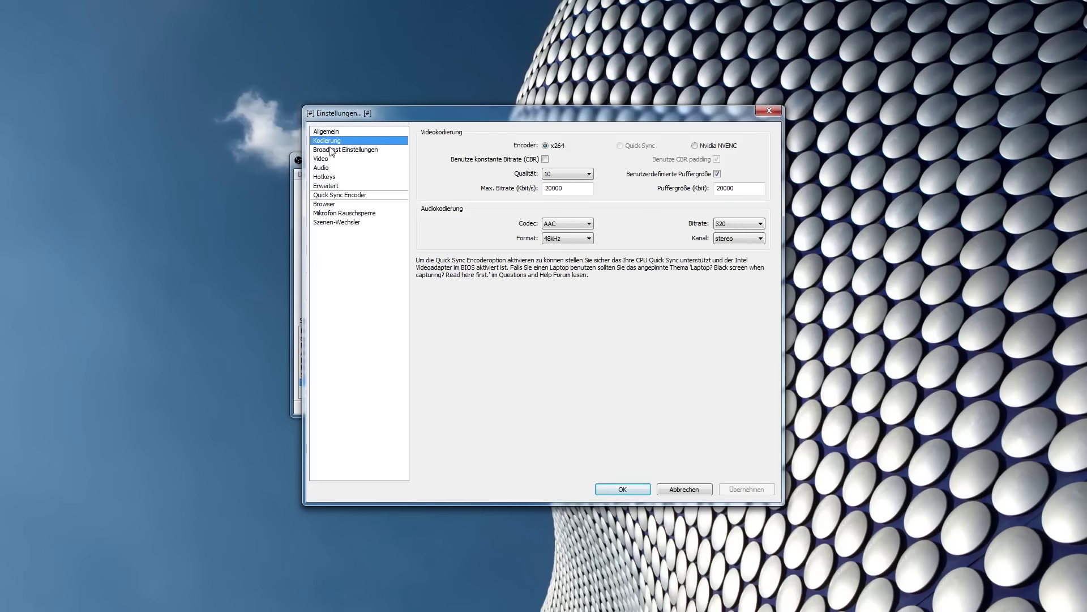
click(333, 150)
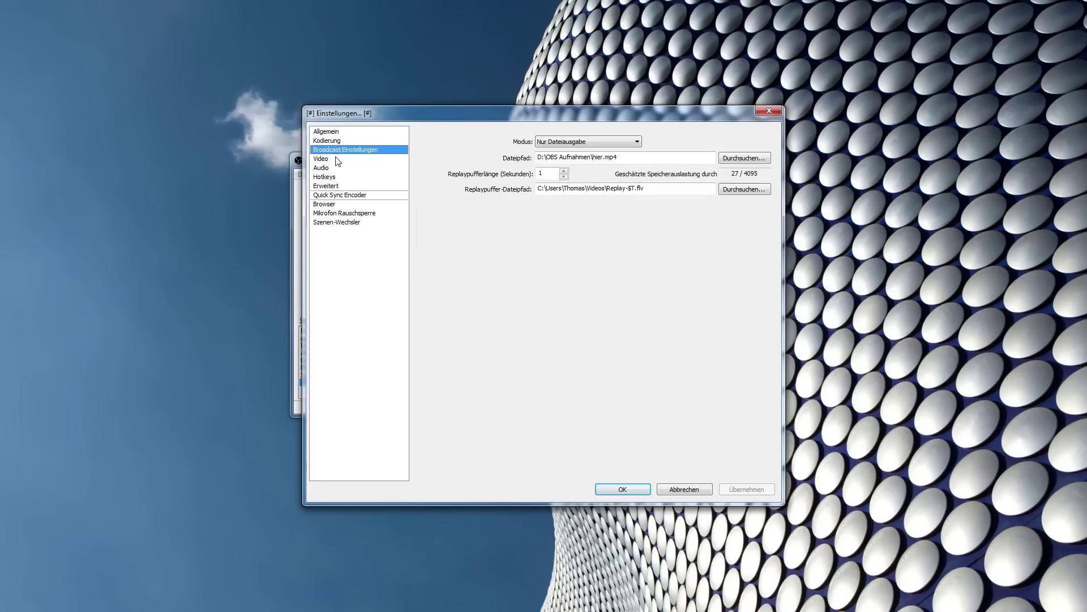
click(337, 161)
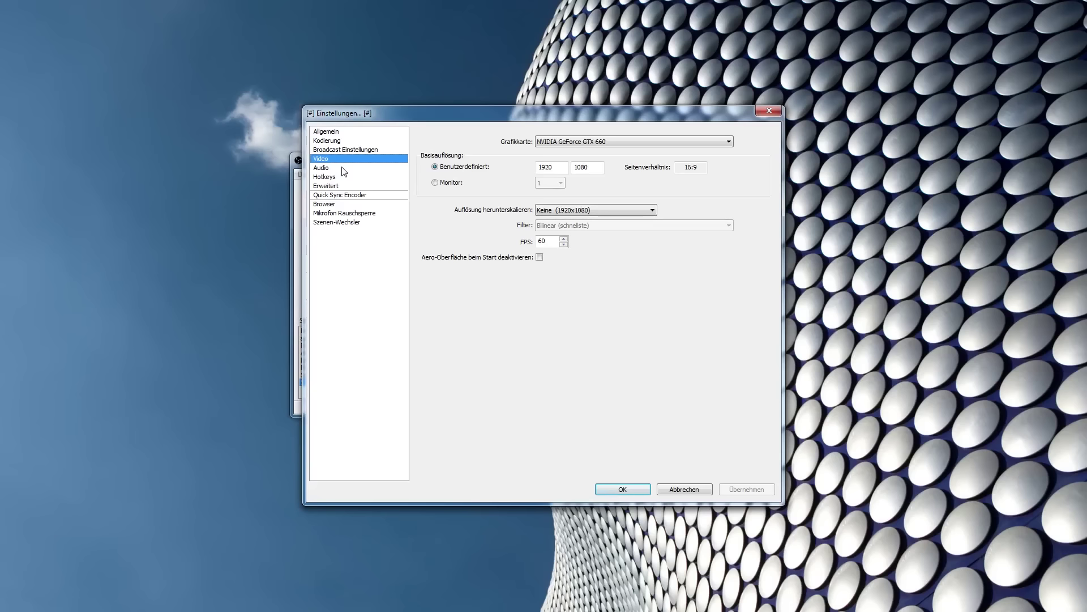
click(344, 170)
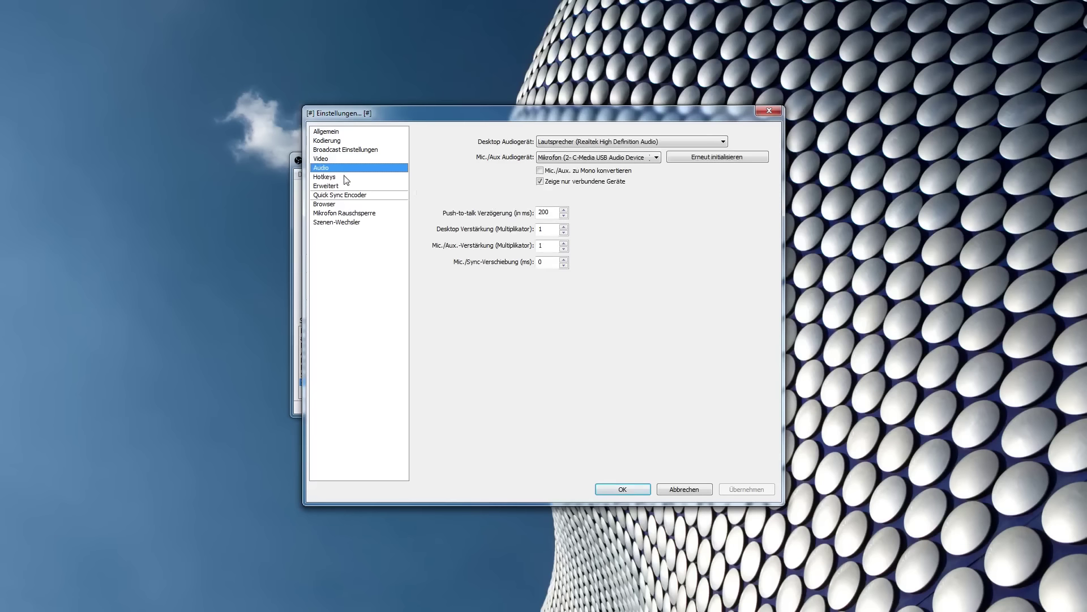
click(347, 177)
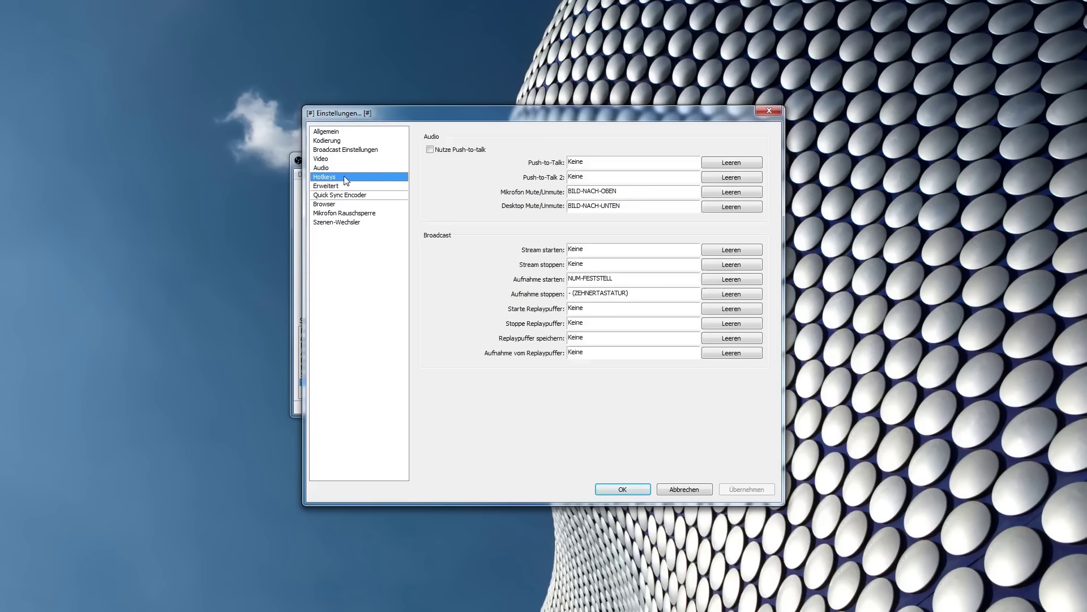
click(344, 187)
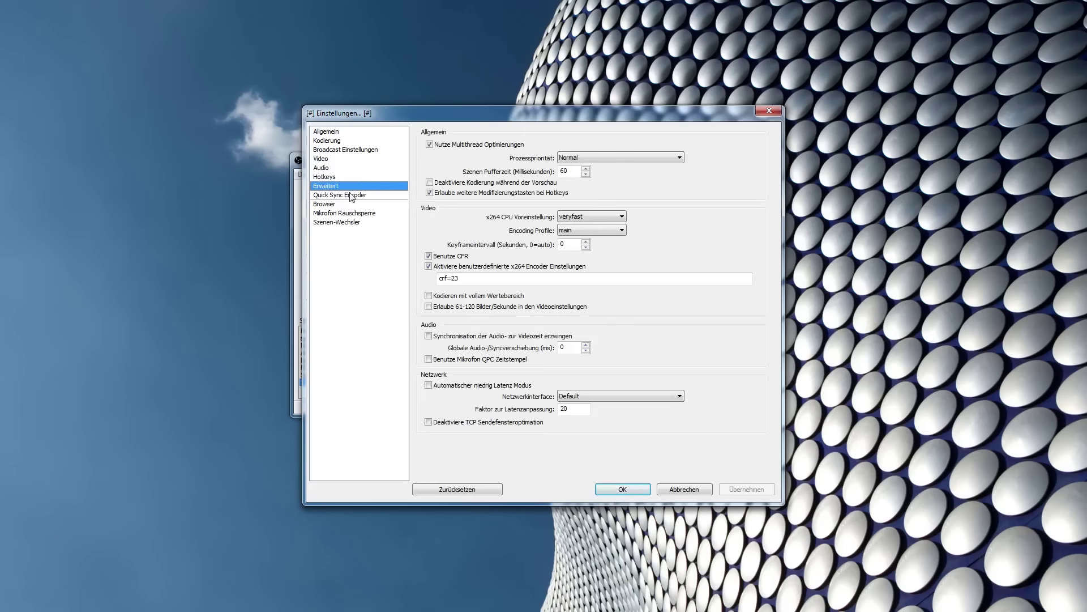
click(351, 206)
click(357, 214)
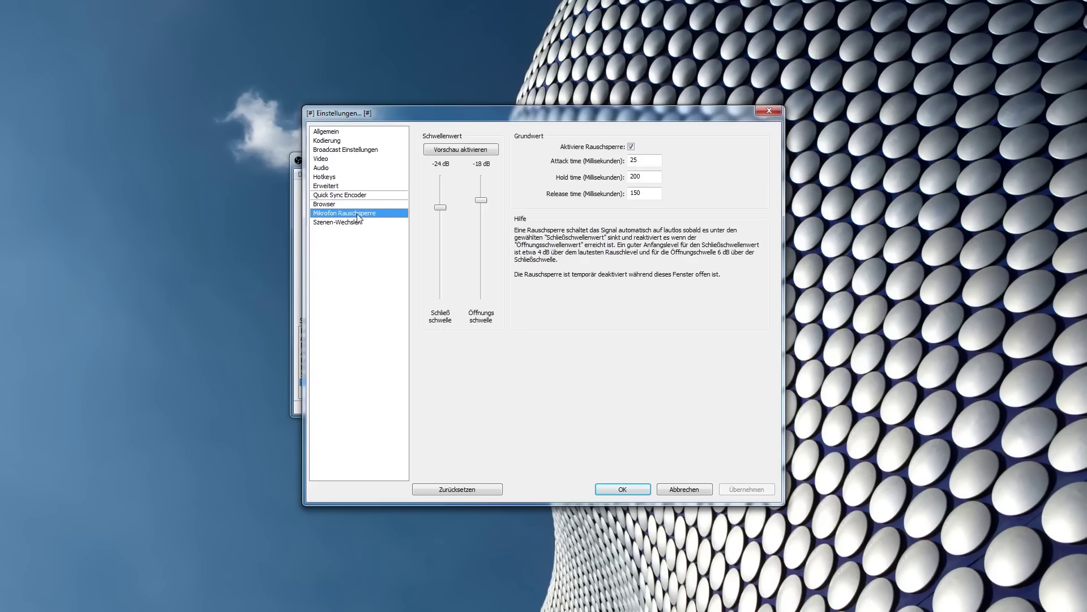
click(695, 489)
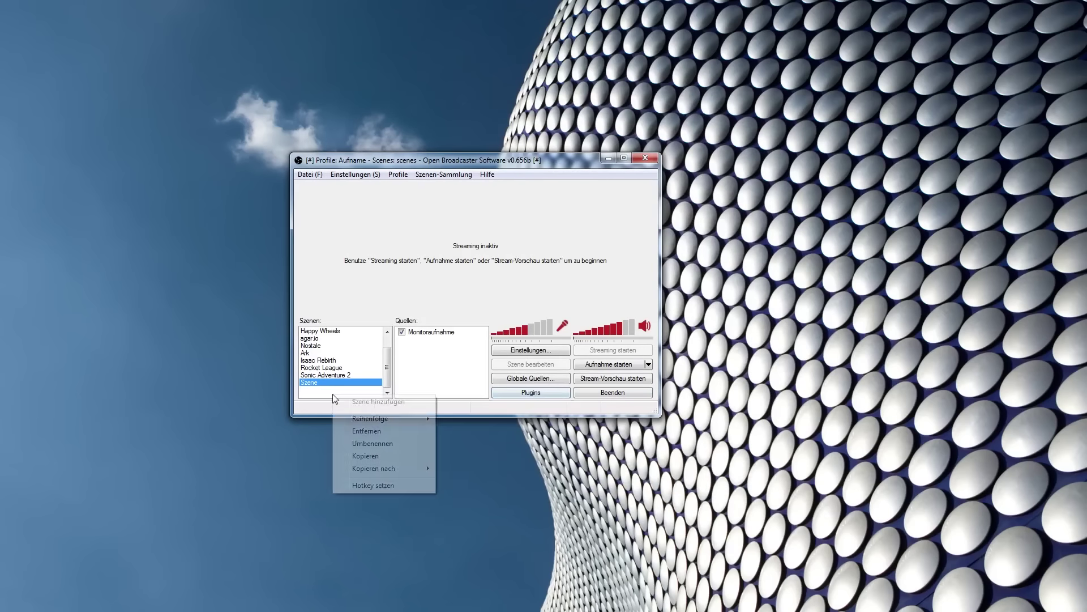
Add a new scene named "MC Tutorial" to the scene list.
right_click(334, 394)
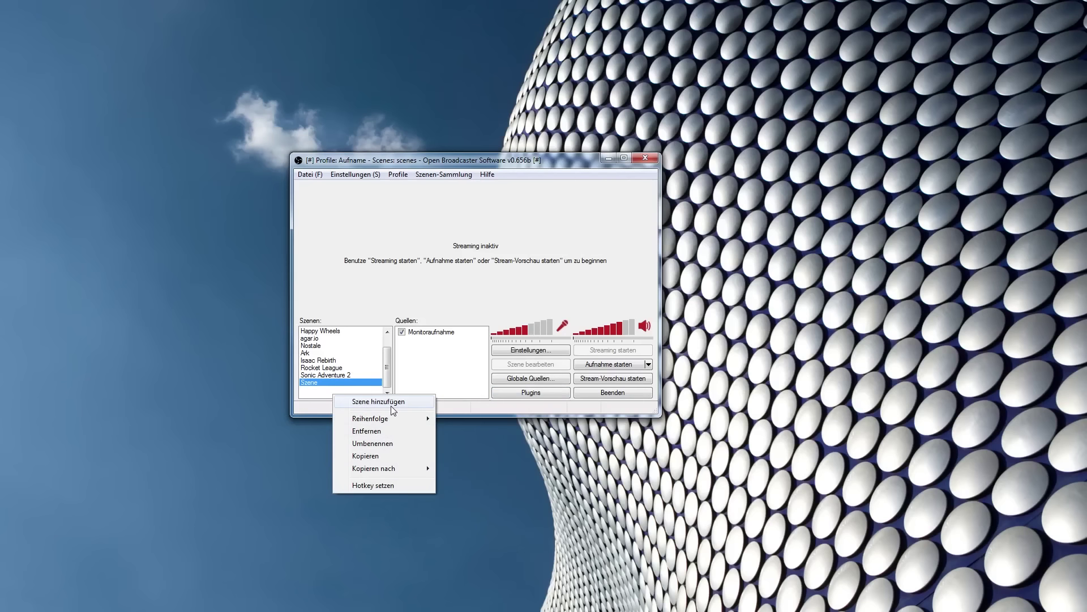
click(378, 401)
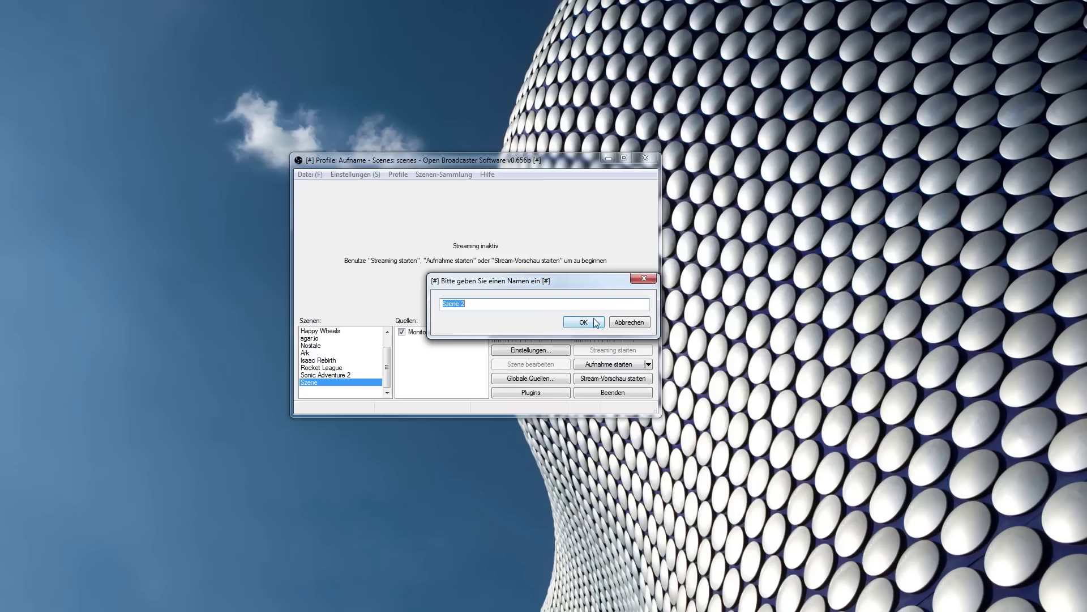
key(BackSpace)
text(MC Tutorial)
click(583, 322)
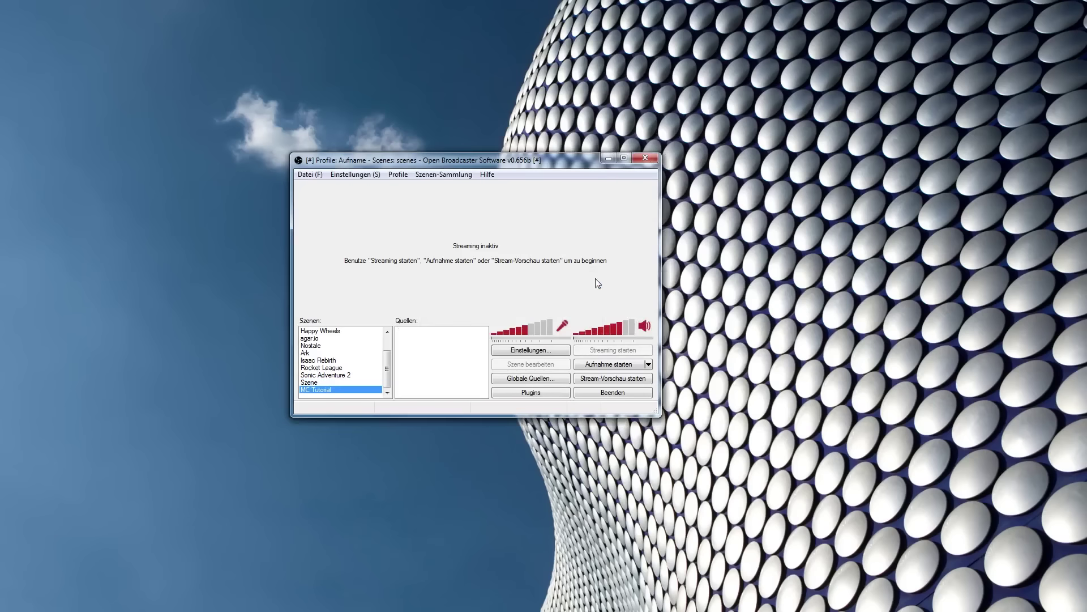
right_click(447, 359)
mouse_move(497, 368)
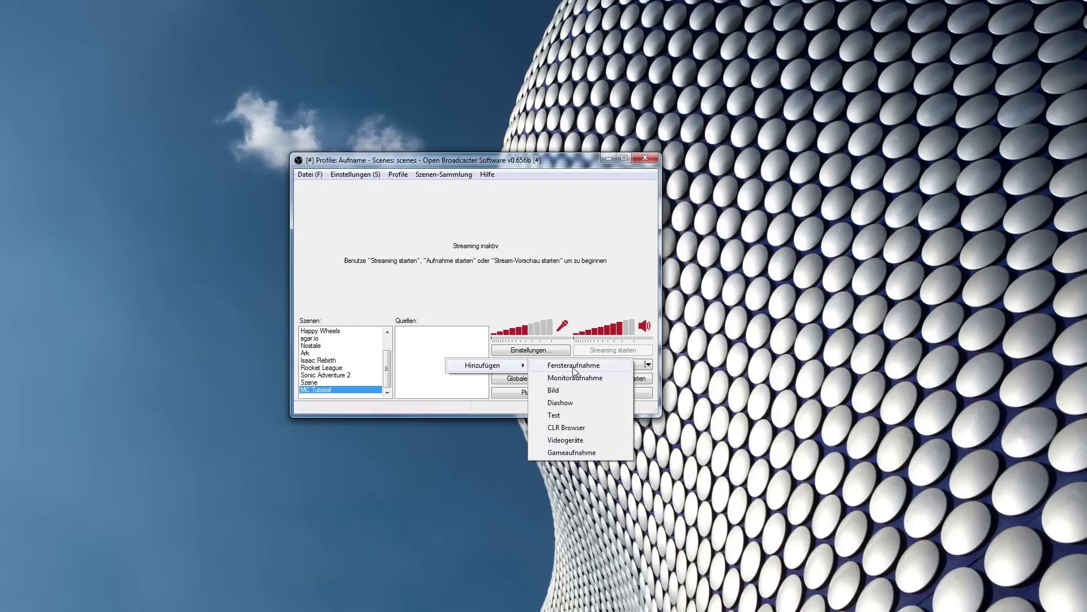
click(571, 452)
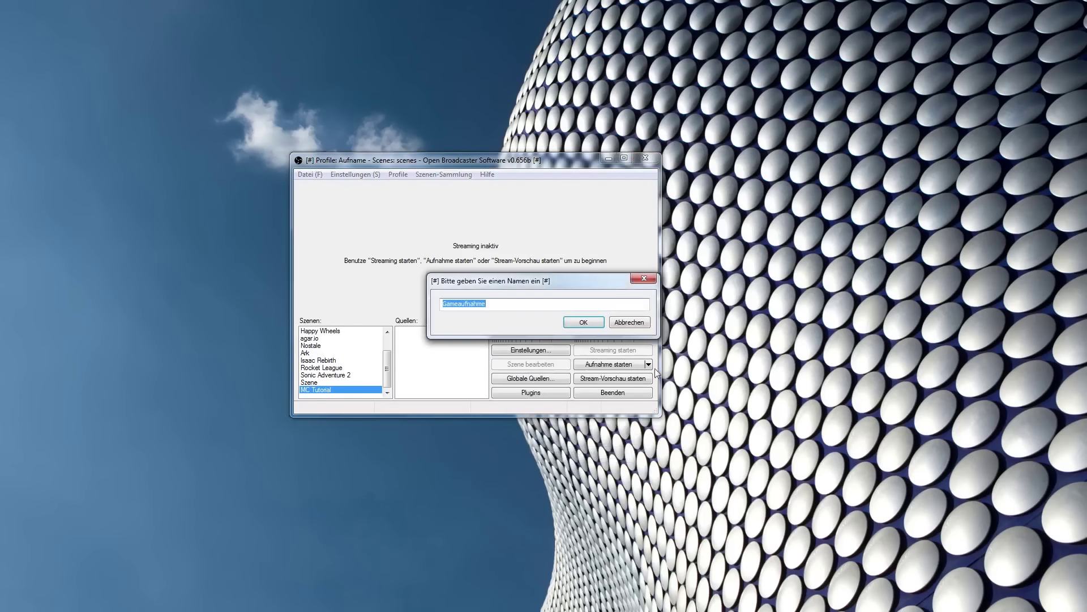
click(574, 329)
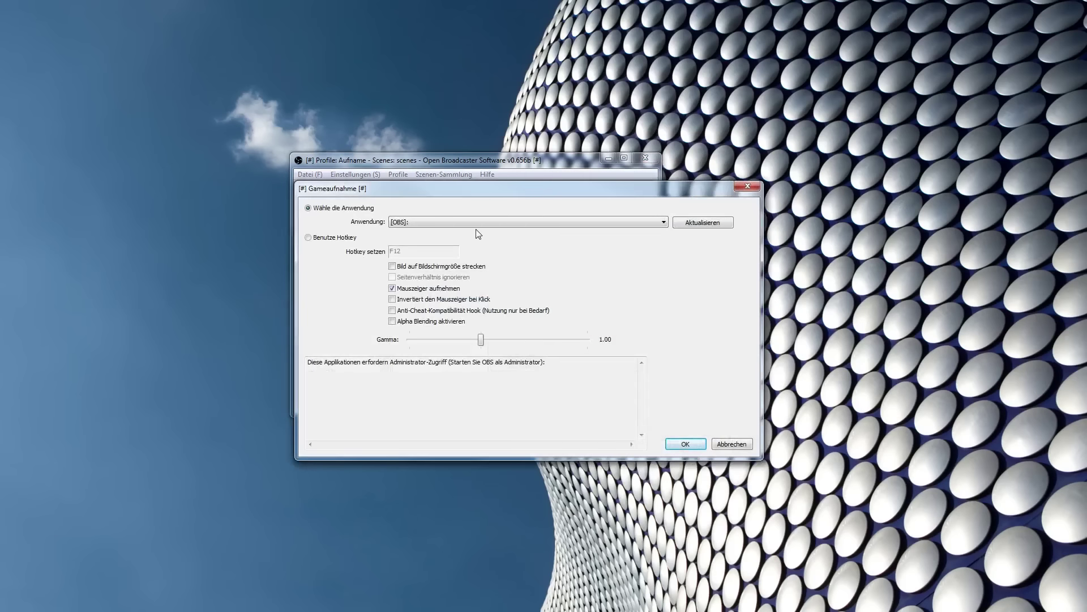
drag(486, 191, 788, 147)
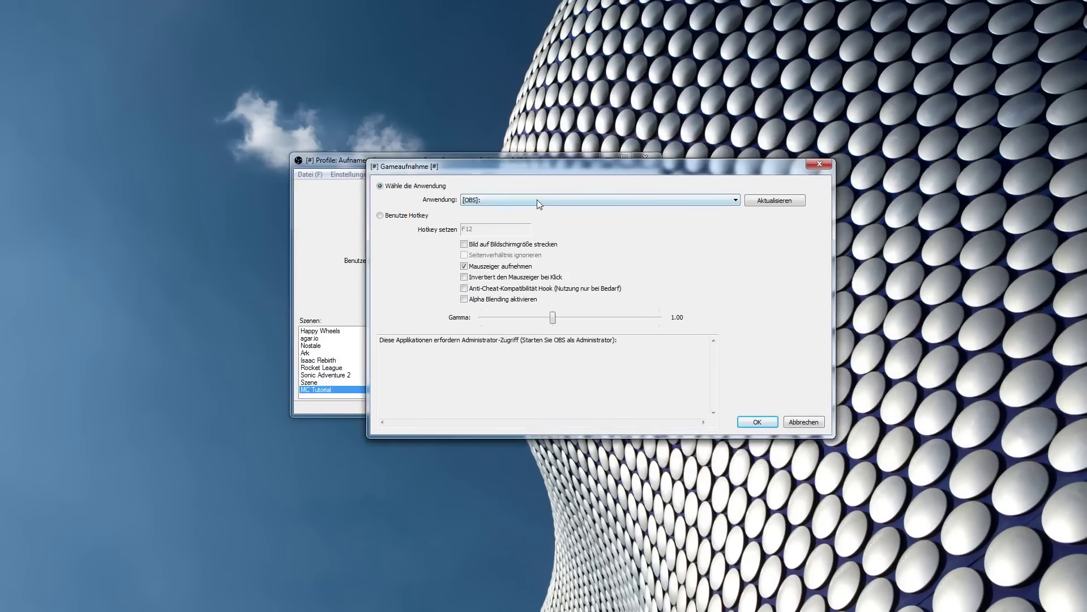
click(537, 199)
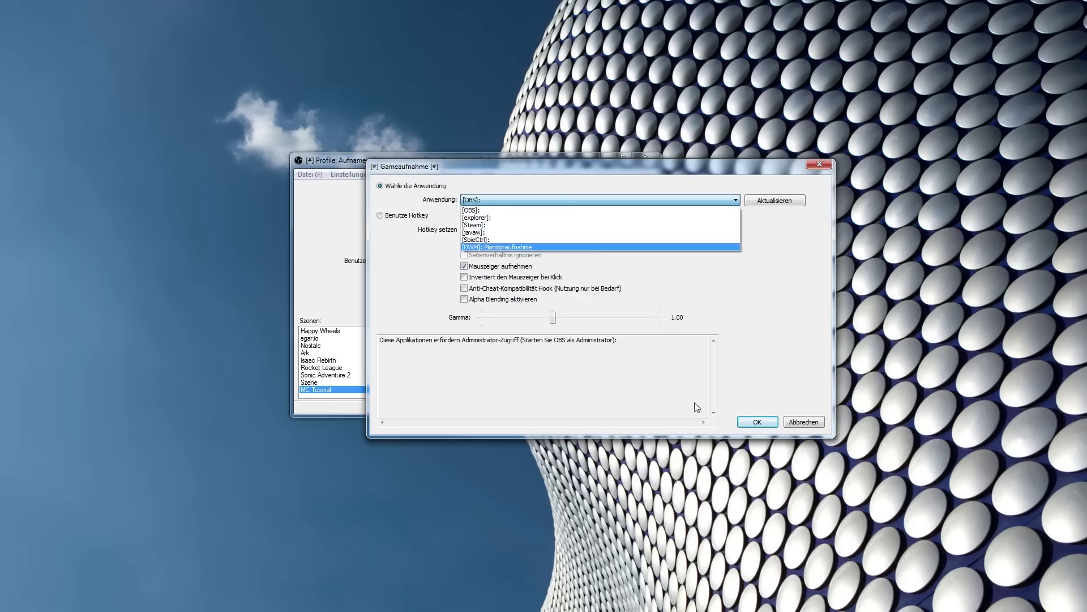
click(821, 166)
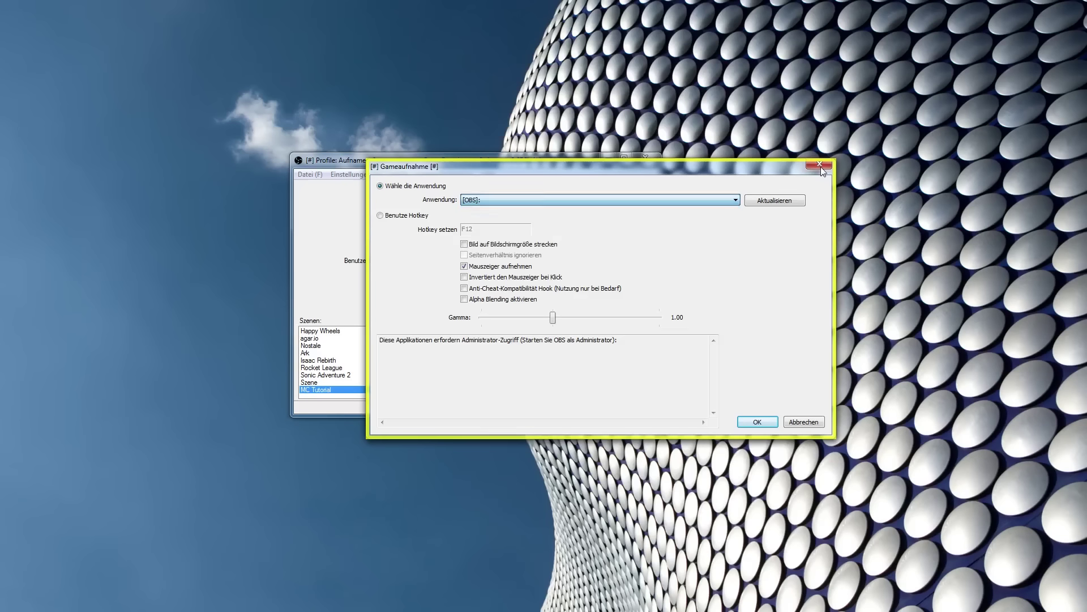
click(821, 167)
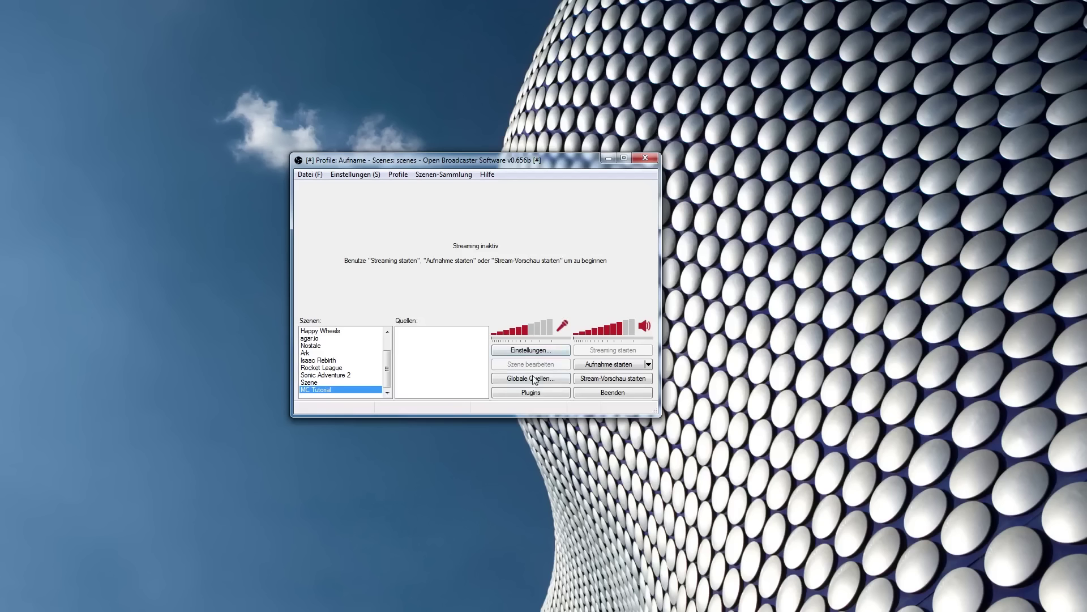
right_click(433, 351)
click(420, 336)
right_click(436, 375)
mouse_move(470, 385)
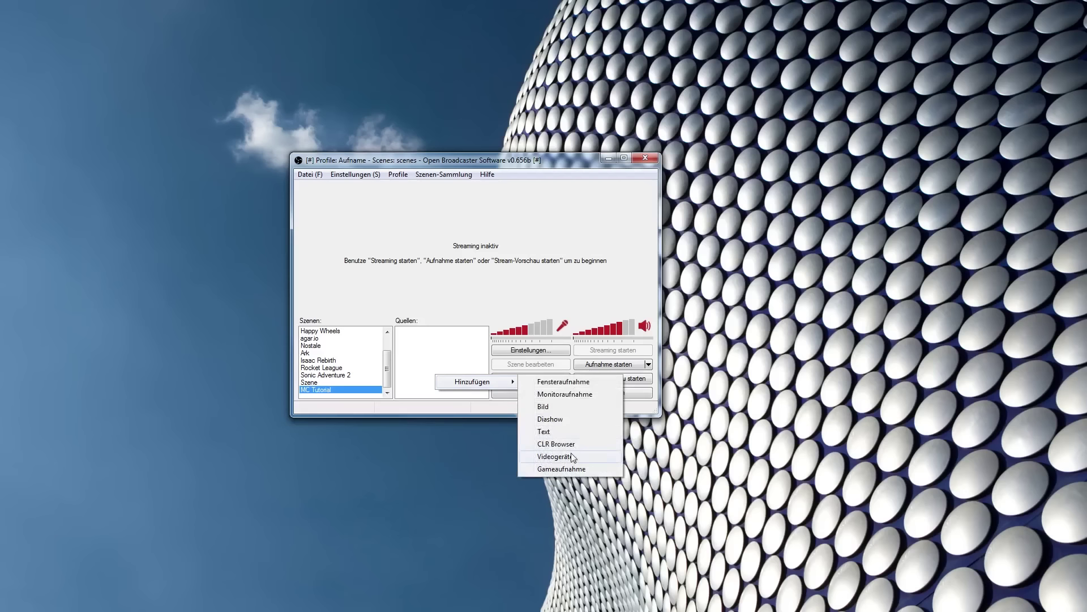
click(421, 344)
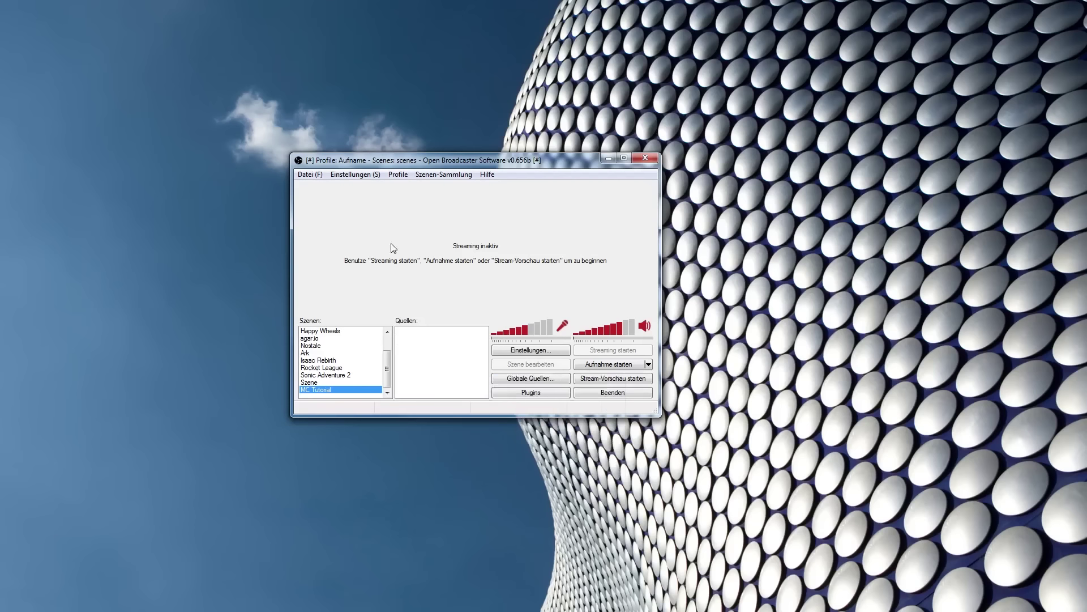
Create a new settings profile named "Tutorial".
click(400, 177)
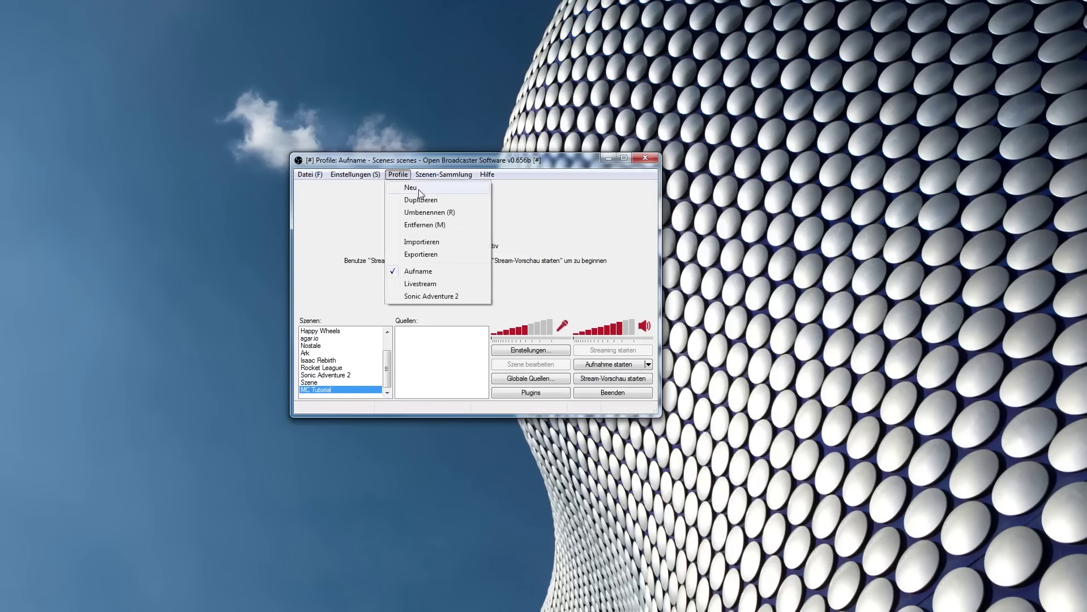
click(419, 190)
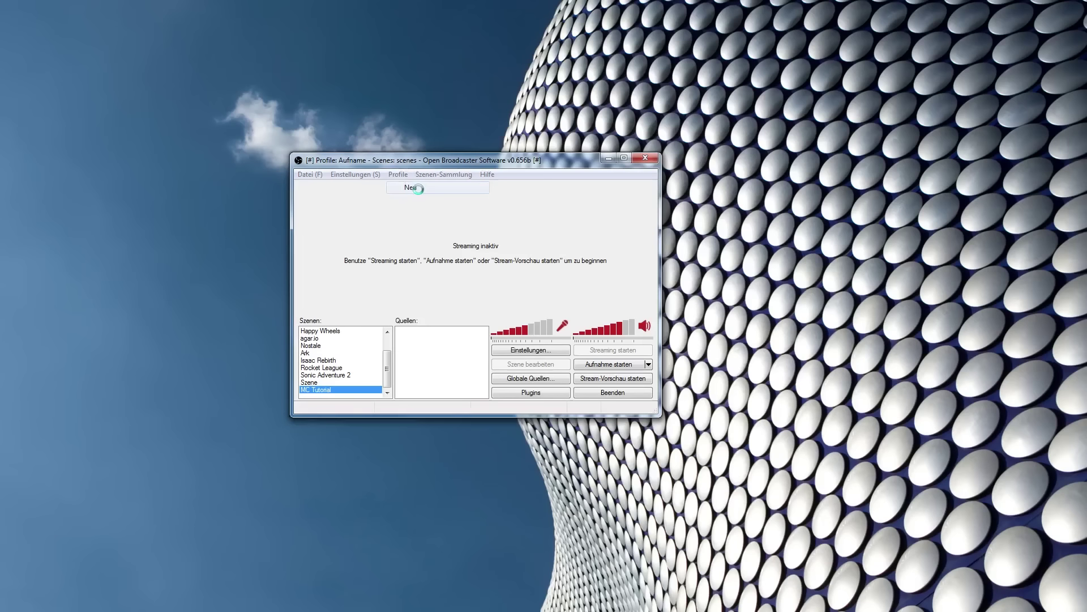
text(Ttu)
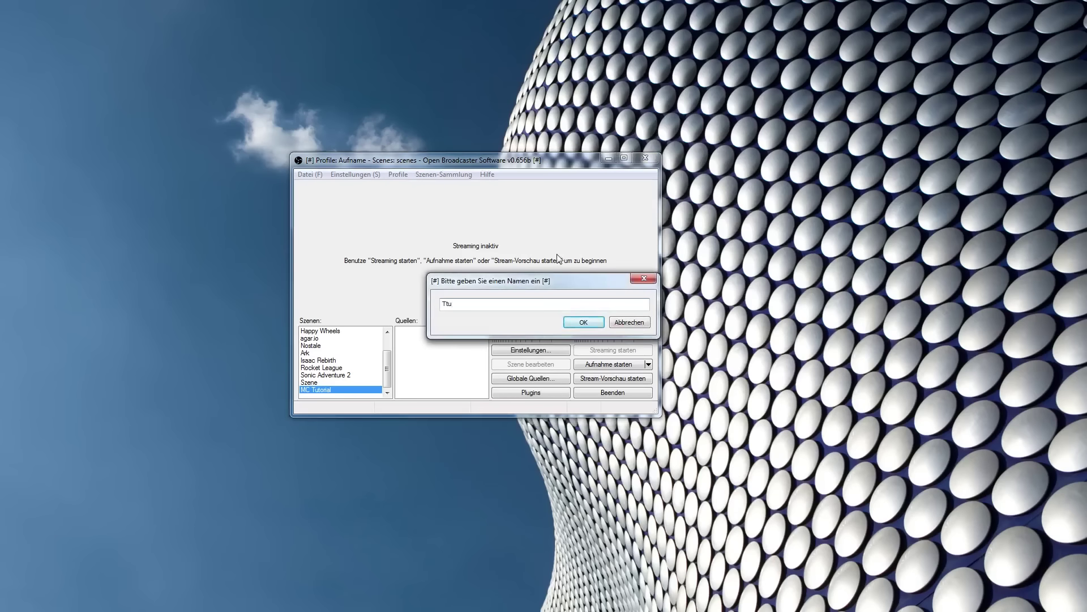
text(utorial)
key(Return)
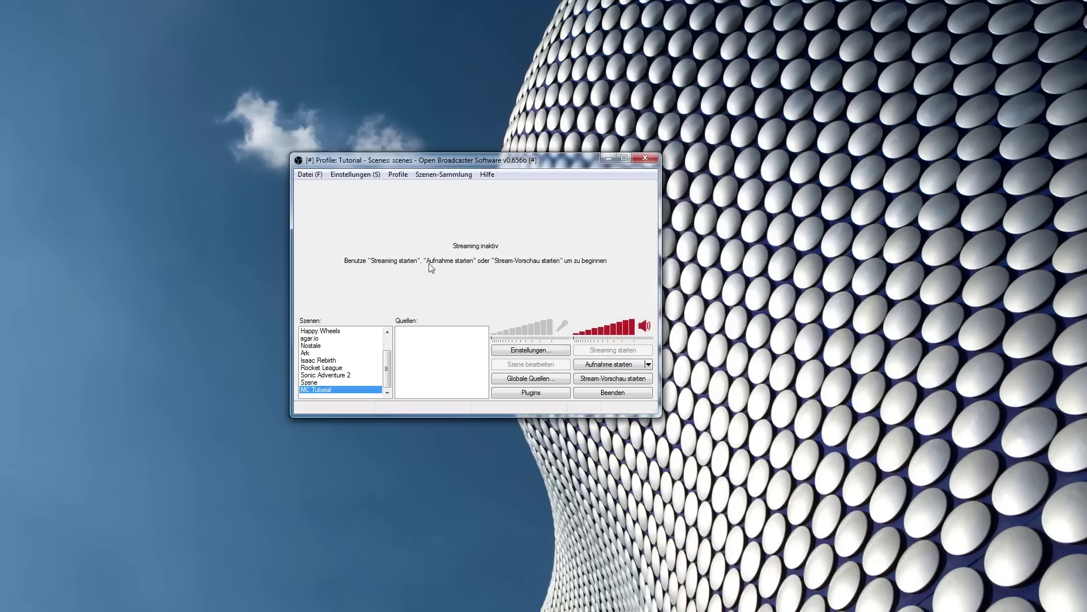
click(345, 174)
click(367, 190)
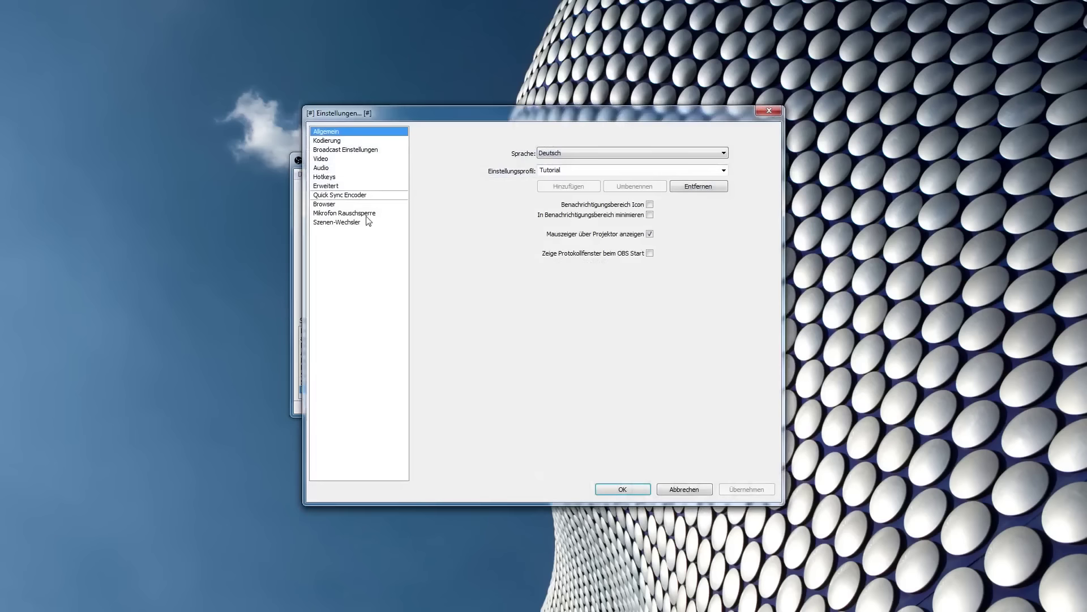
click(764, 114)
click(380, 175)
click(398, 175)
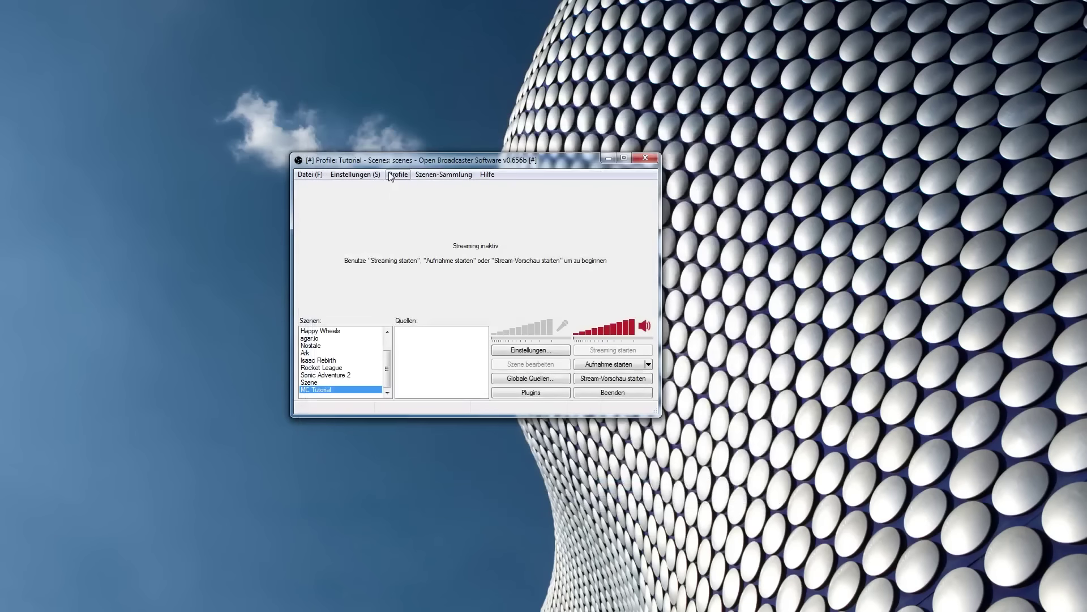
click(398, 174)
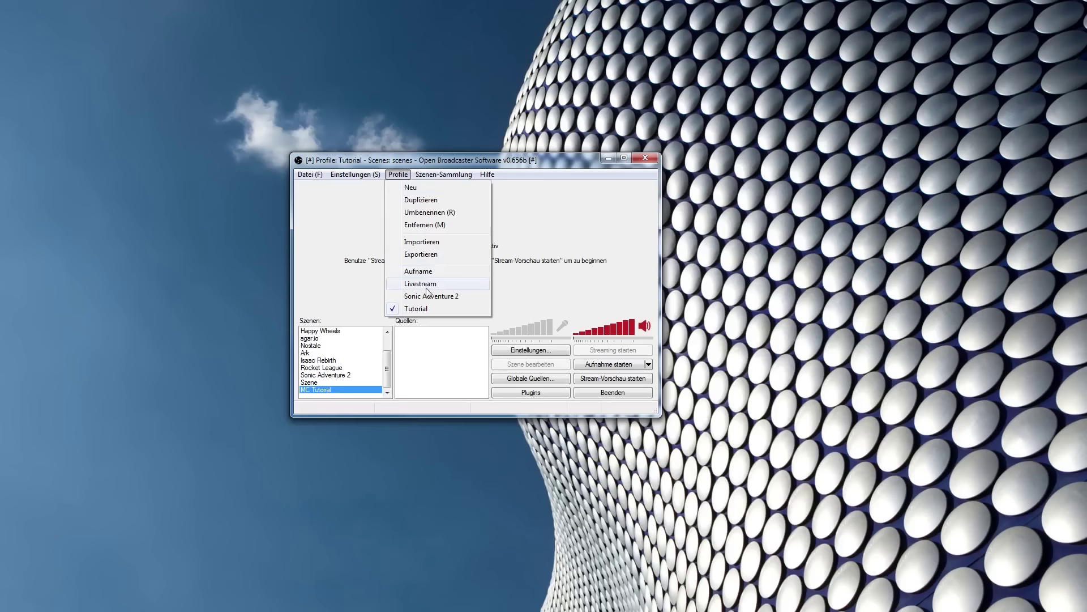
click(391, 169)
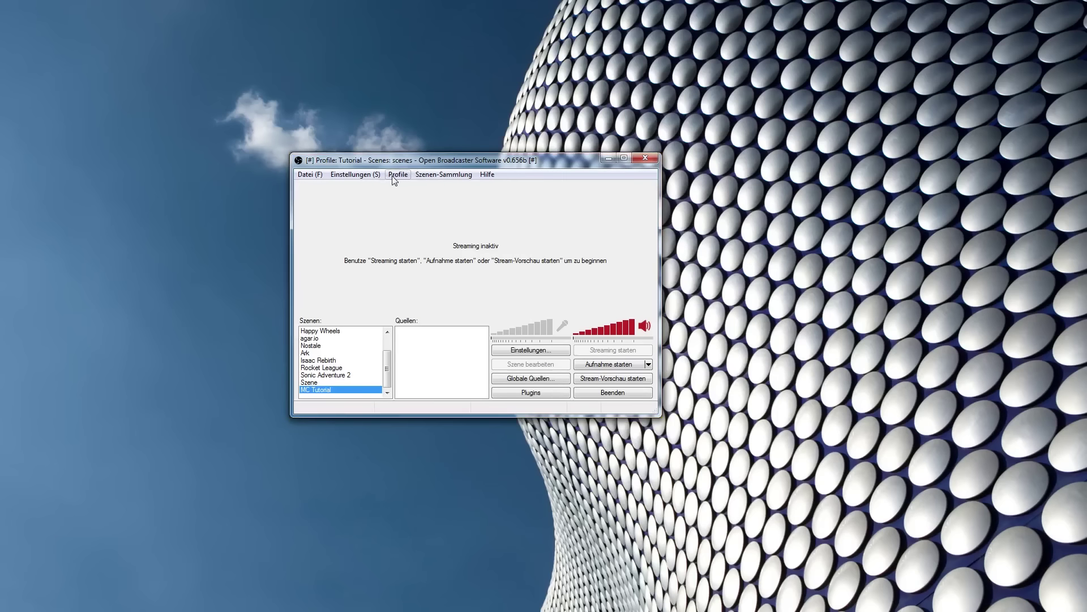
In the Tutorial profile's video encoding settings, turn off constant bitrate (CBR) and set the quality to 10.
click(396, 175)
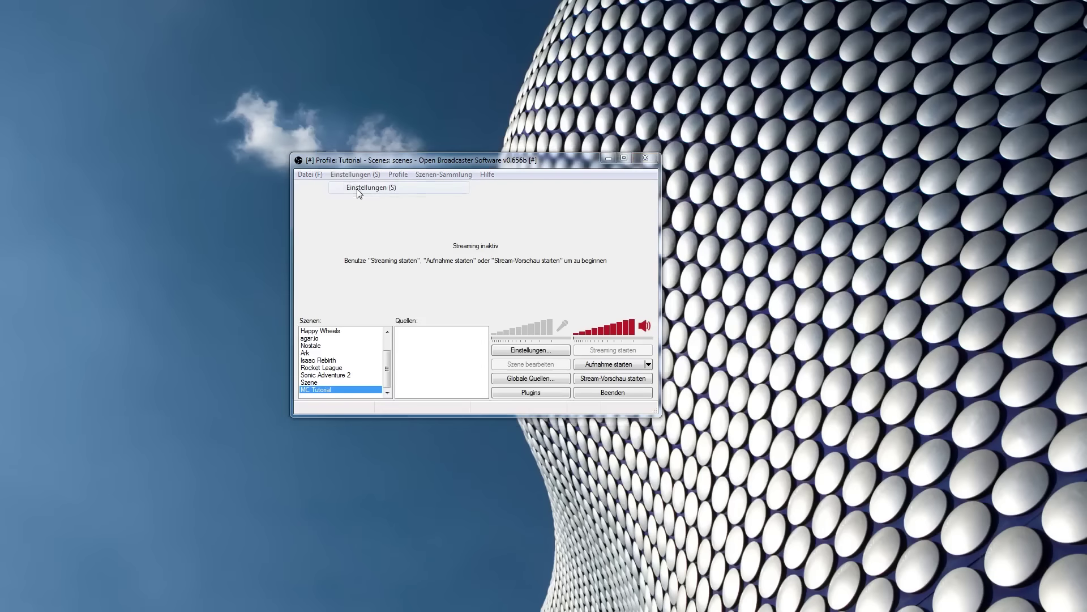
click(366, 188)
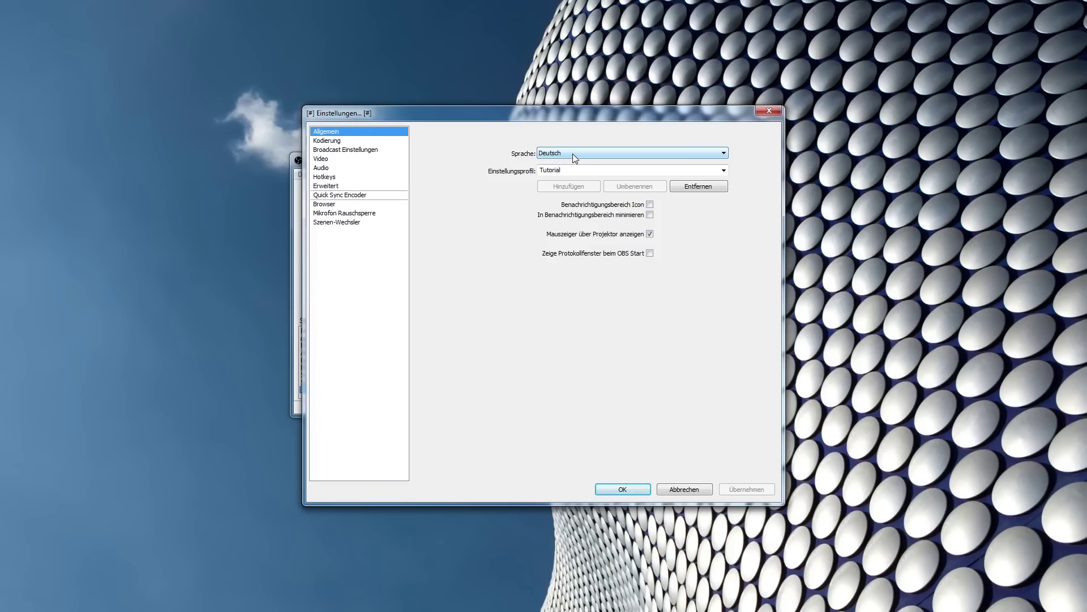
click(334, 142)
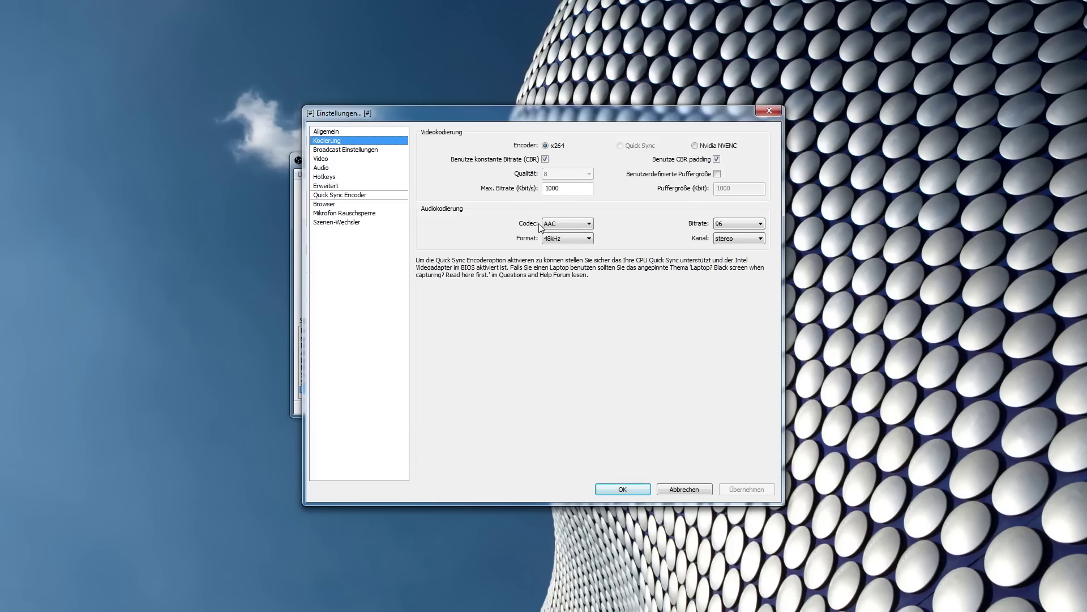
click(546, 160)
click(561, 173)
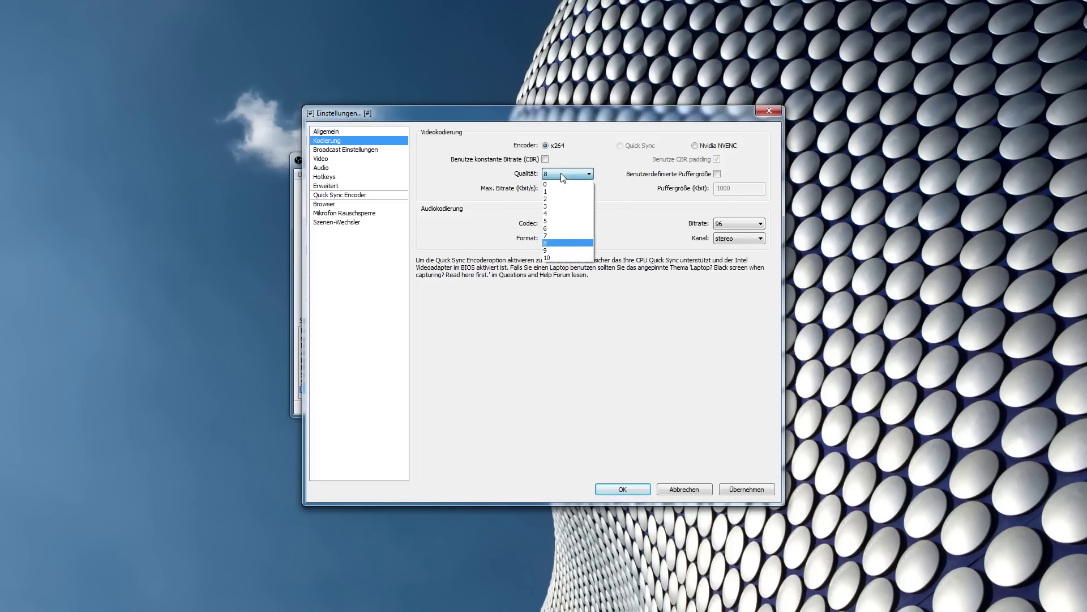
click(558, 258)
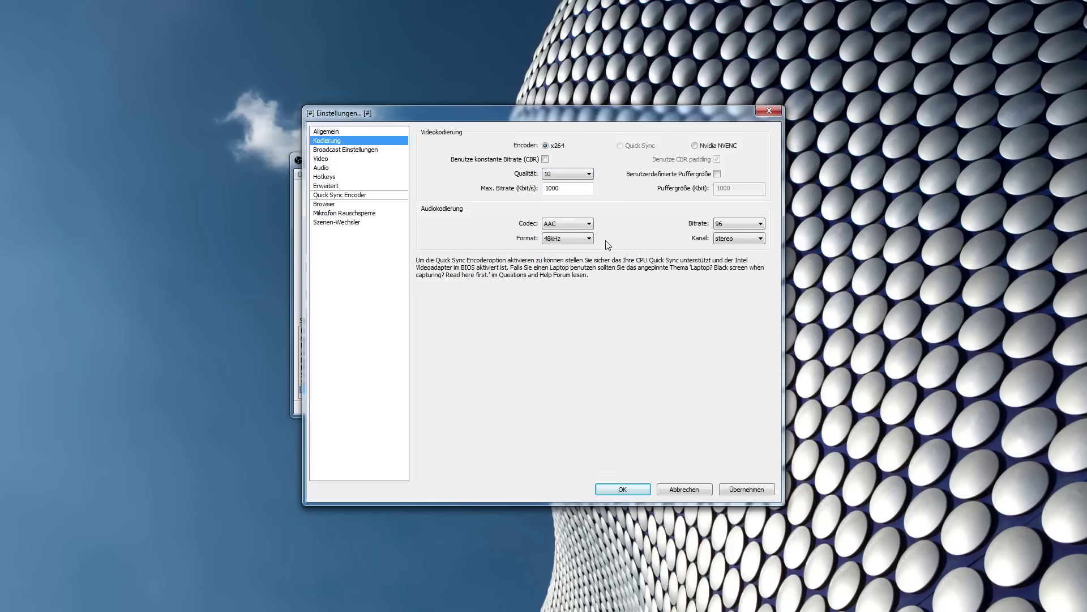
Set the maximum video bitrate to 8000 Kbit/s and enable the custom buffer size.
double_click(580, 190)
text(7)
text(000)
click(717, 174)
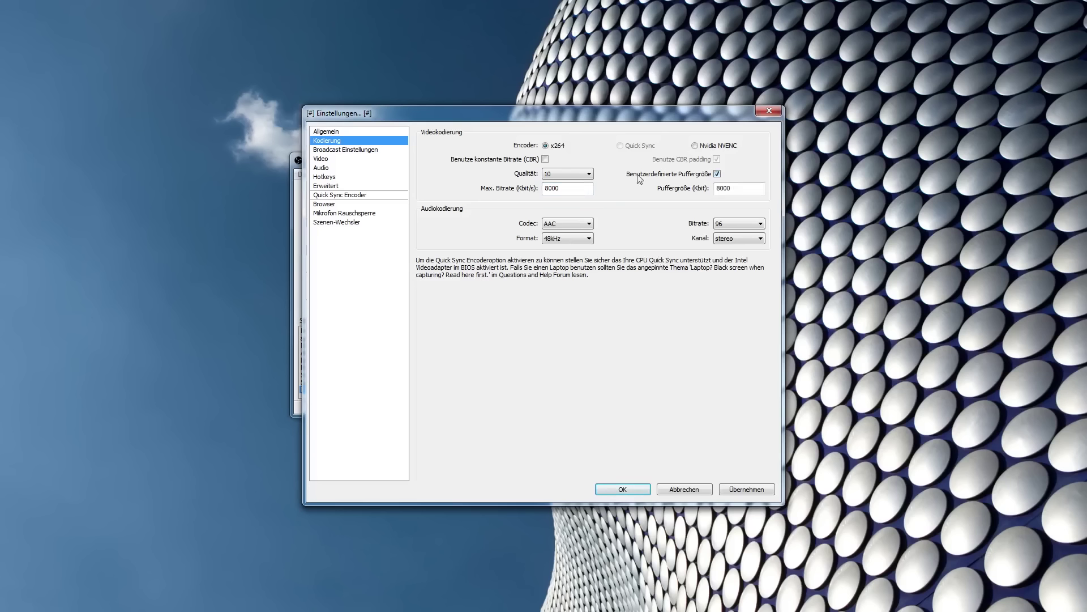
Set the maximum bitrate to 20000 Kbit/s and the custom buffer size to 20000 Kbit.
double_click(567, 188)
text(20000)
double_click(736, 188)
text(20000)
double_click(575, 191)
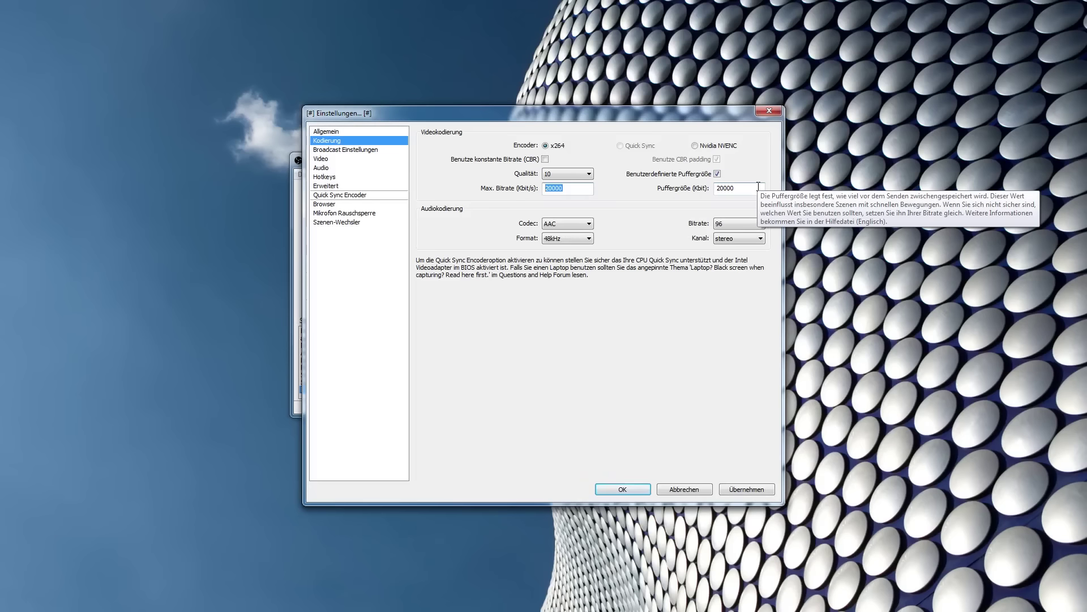
click(910, 209)
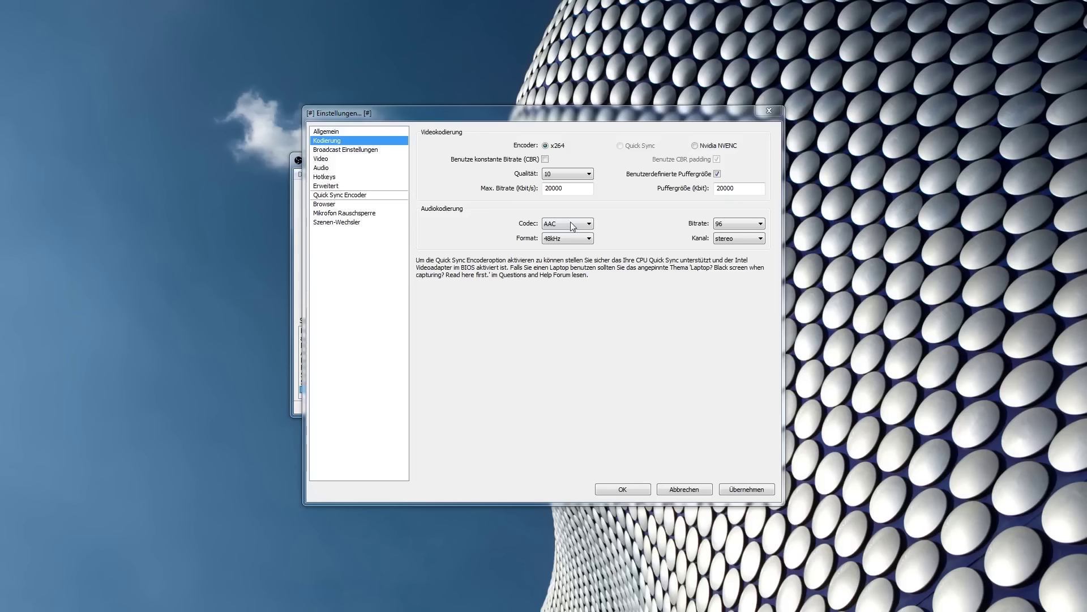
click(683, 203)
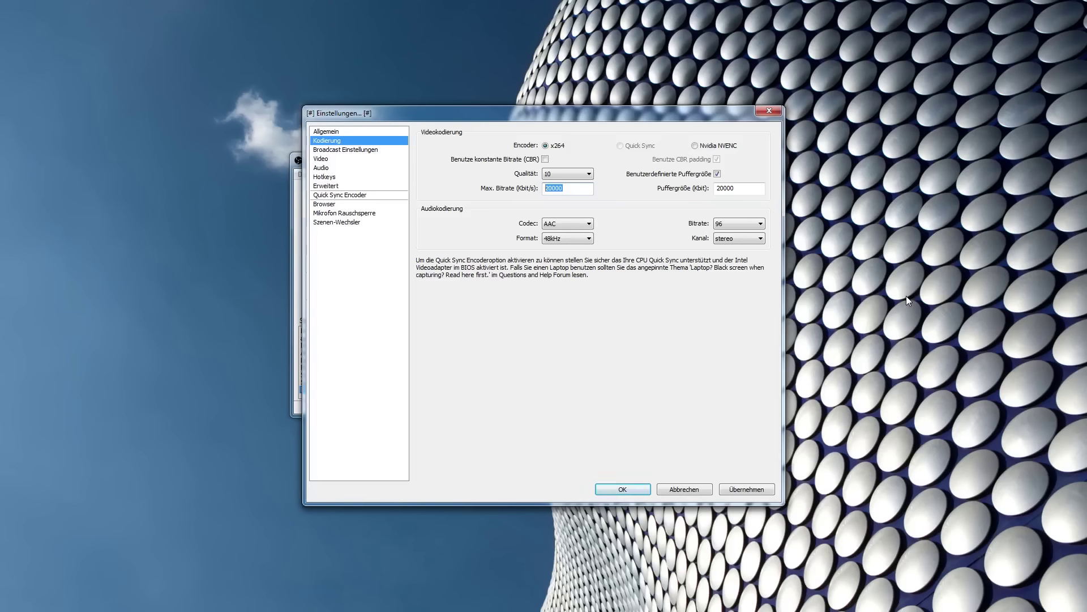
Turn constant bitrate (CBR) on to compare it against the maximum bitrate setting, and switch it off again.
click(567, 188)
double_click(558, 188)
click(576, 191)
click(546, 159)
click(574, 190)
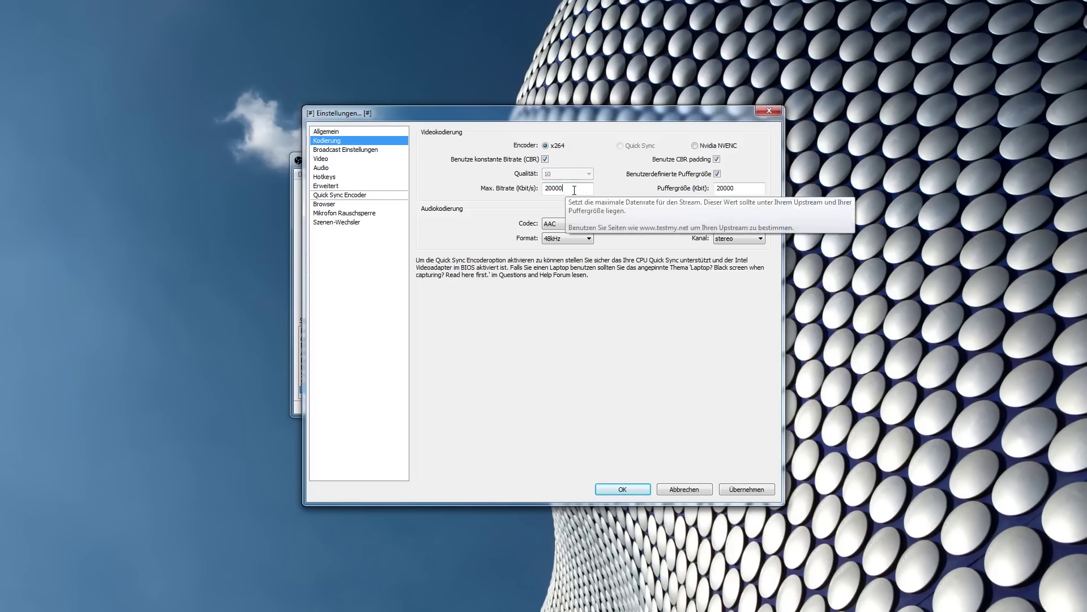
double_click(569, 190)
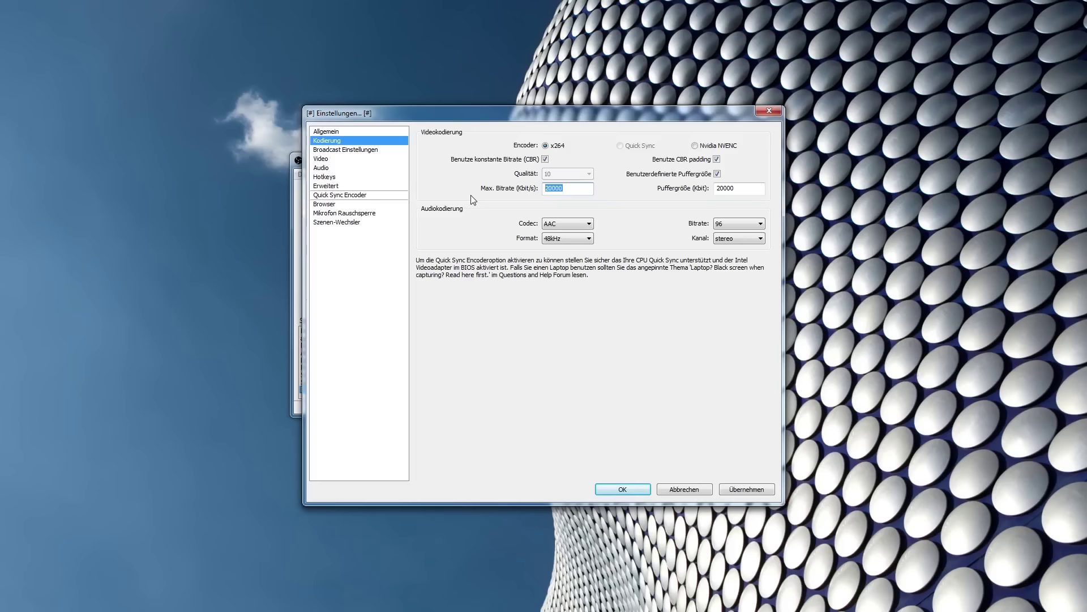
click(545, 160)
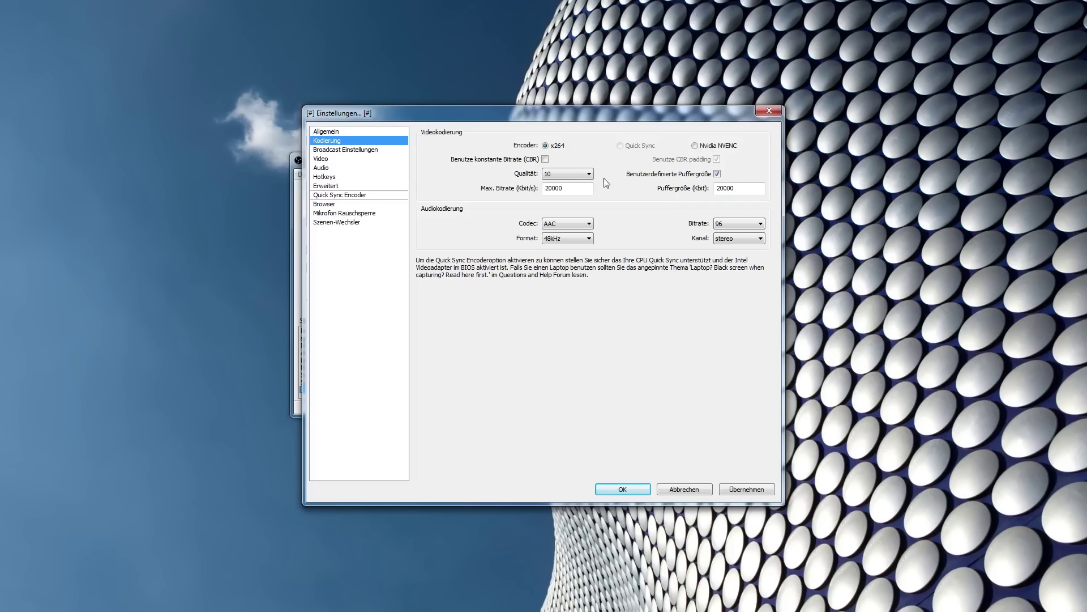
Set the AAC audio encoding bitrate to 320.
drag(567, 189, 463, 198)
click(731, 230)
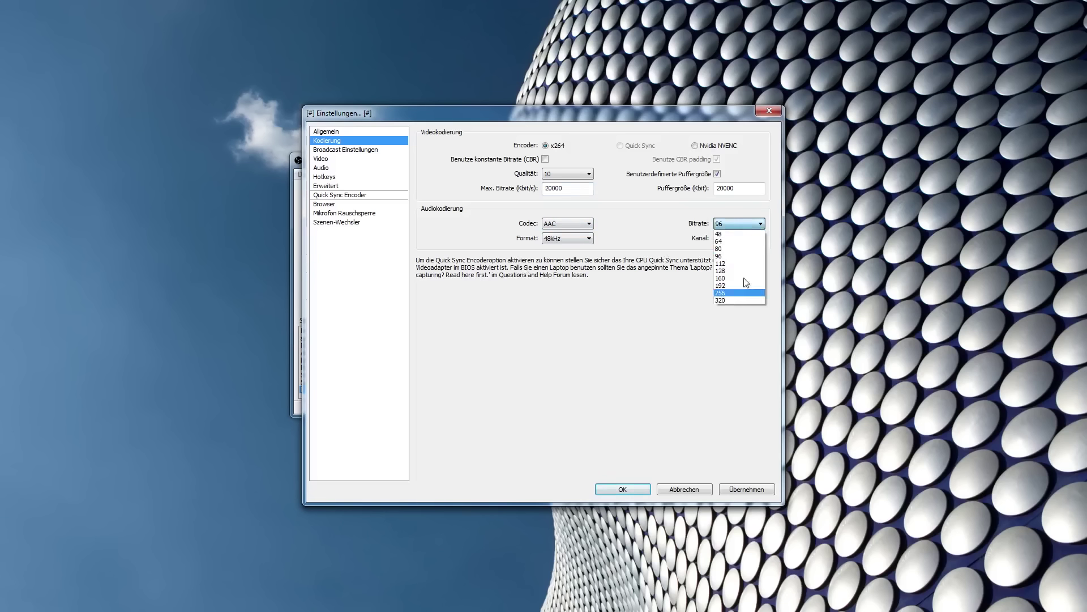
click(720, 302)
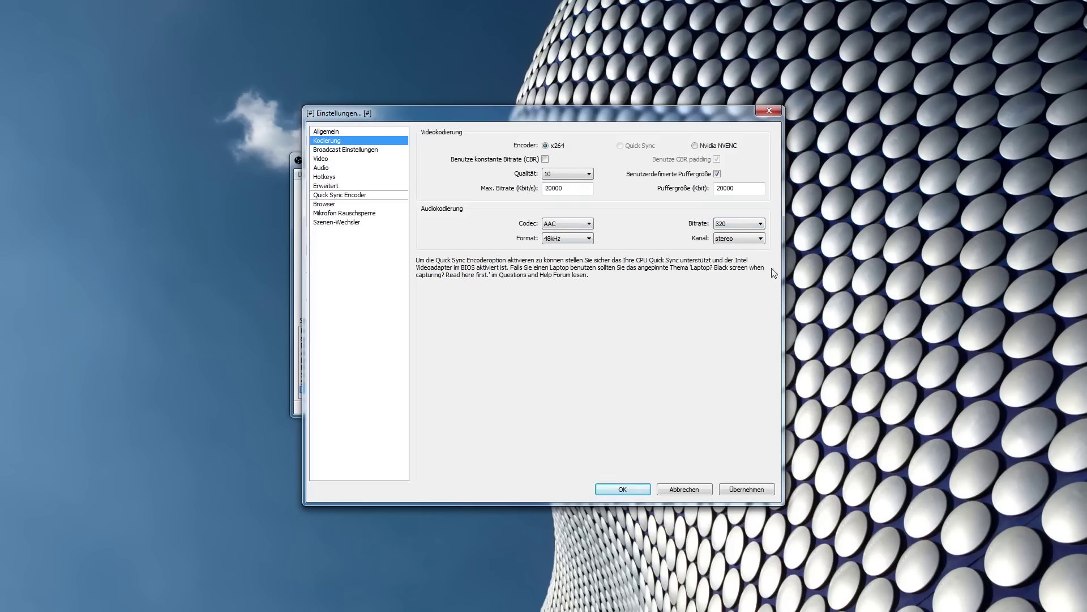
Save the encoding settings and set the broadcast mode to file output only (Nur Dateiausgabe).
click(363, 154)
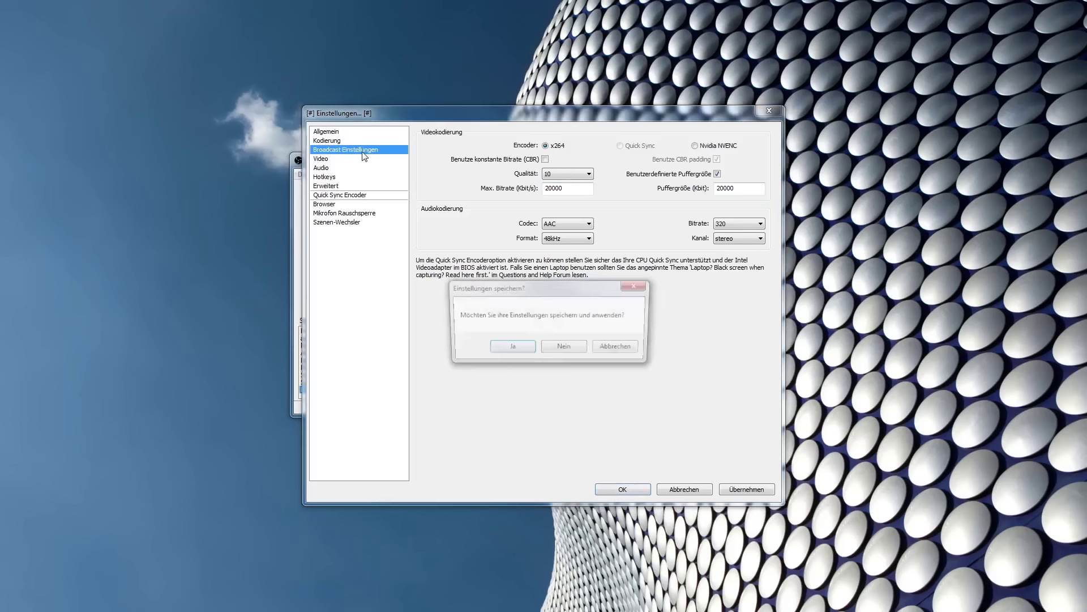
click(520, 347)
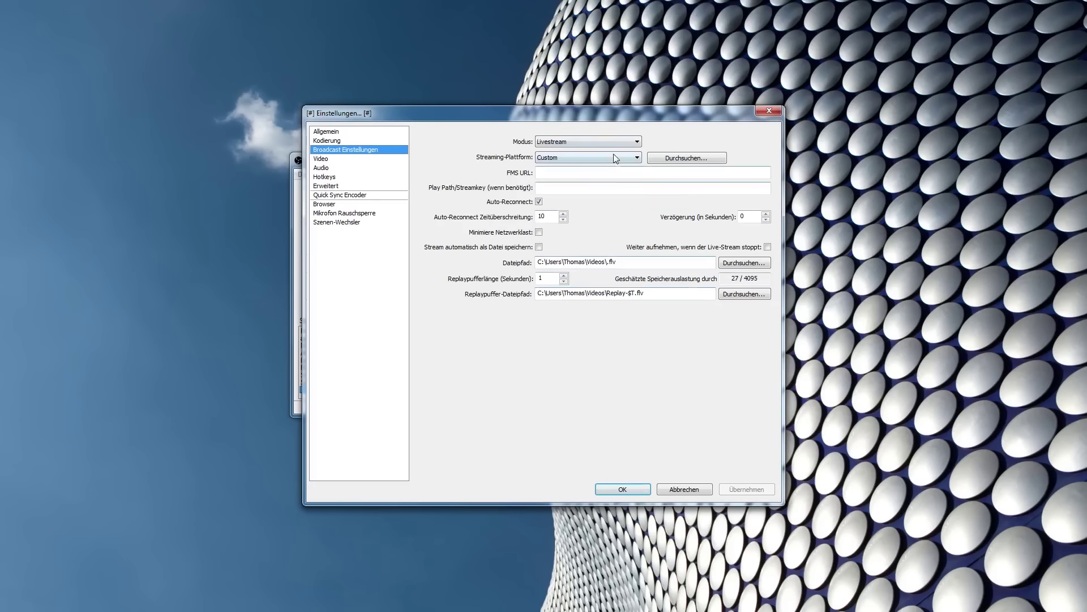
click(600, 142)
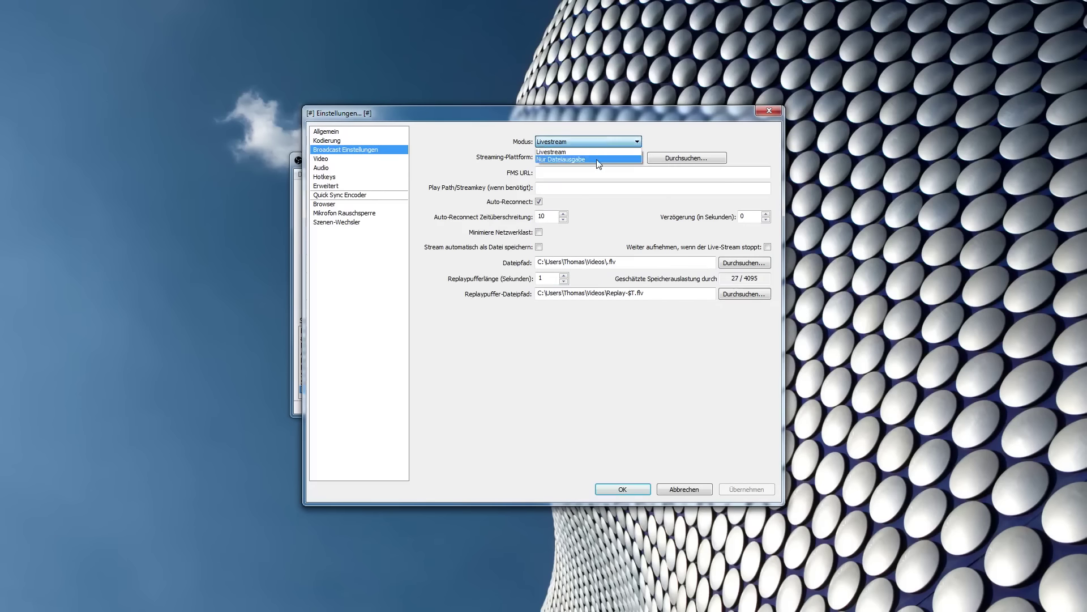
click(595, 158)
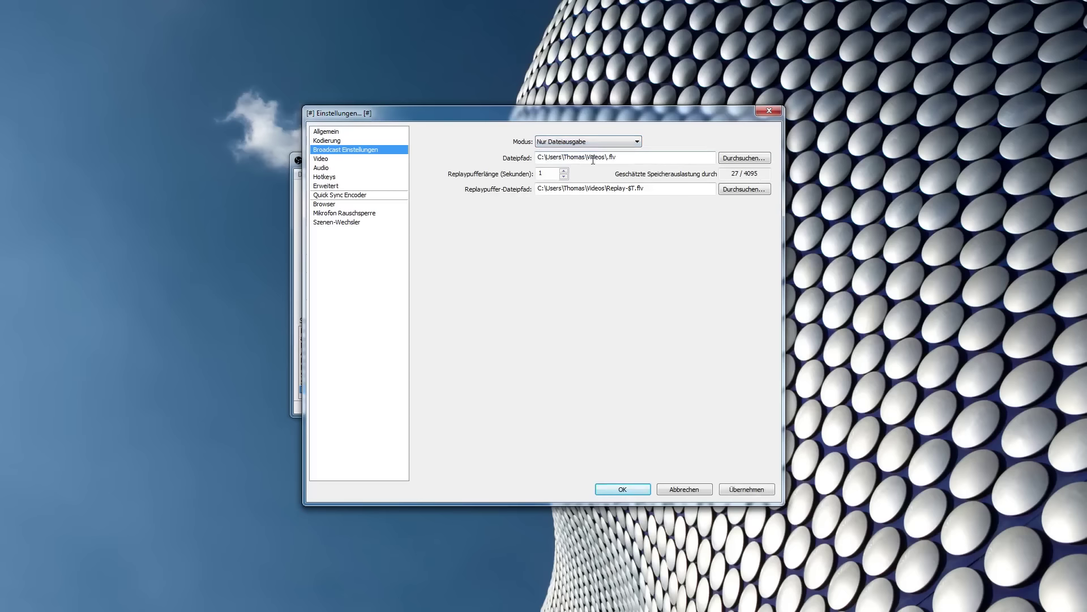
click(746, 156)
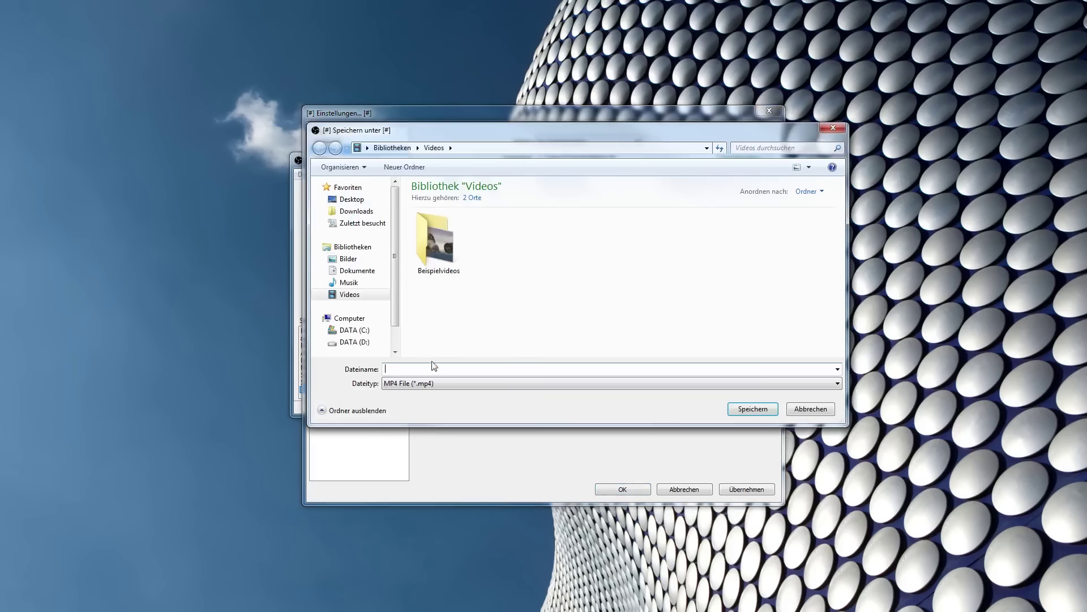
text(dadsa)
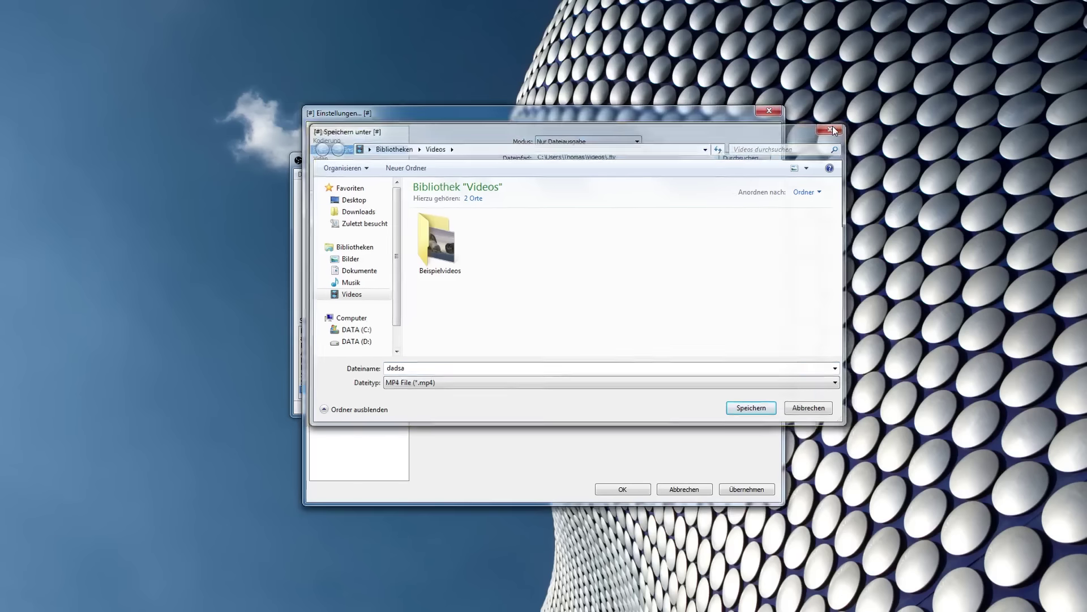
click(832, 129)
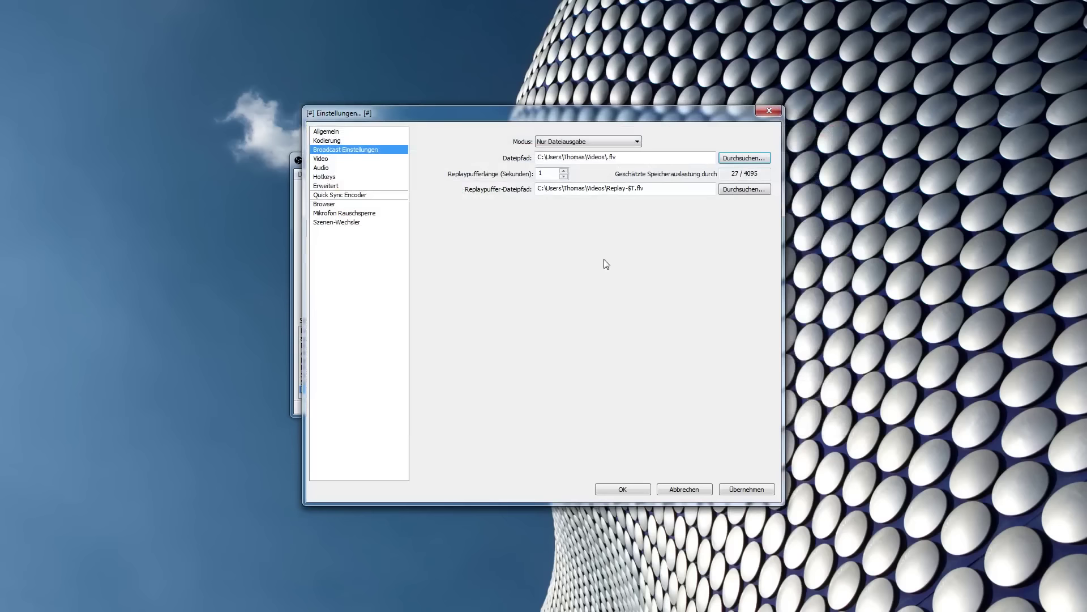
Save the broadcast settings, and review the graphics card, custom base resolution and downscale choices in the video settings.
click(321, 159)
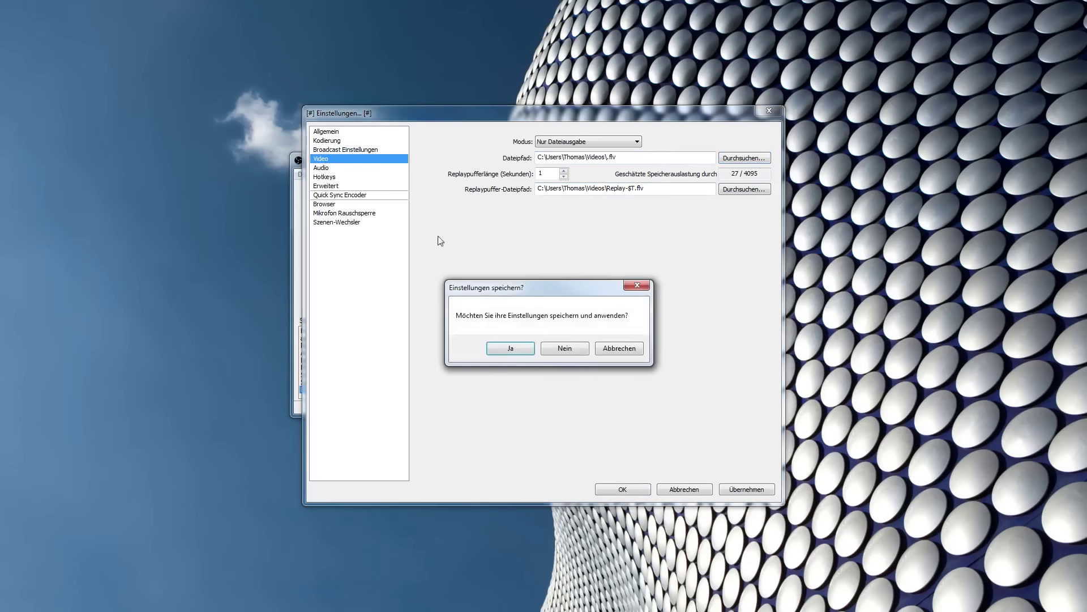
click(499, 345)
click(641, 143)
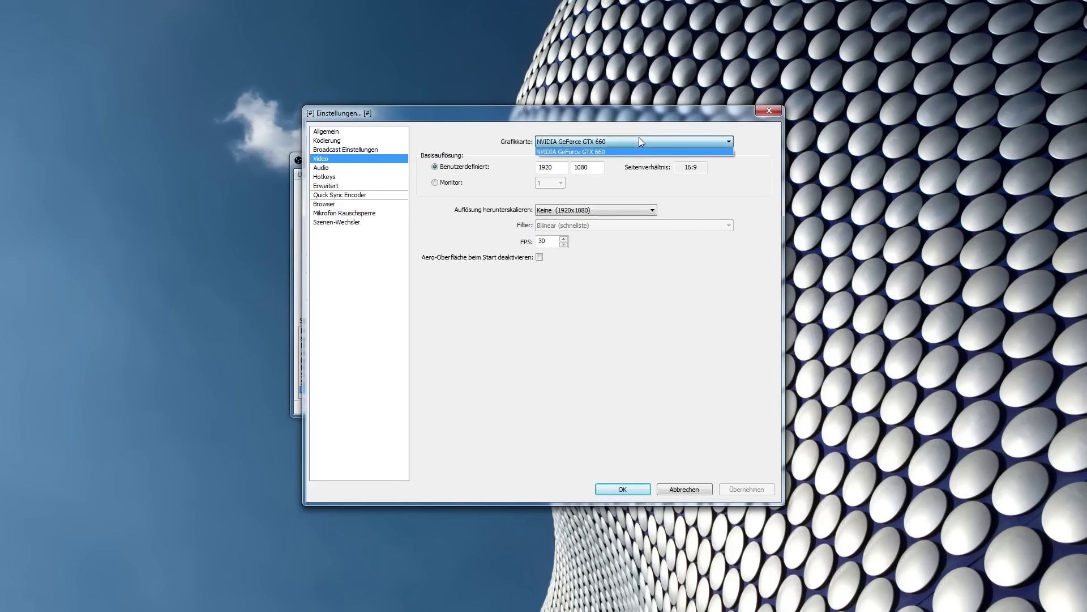
click(640, 139)
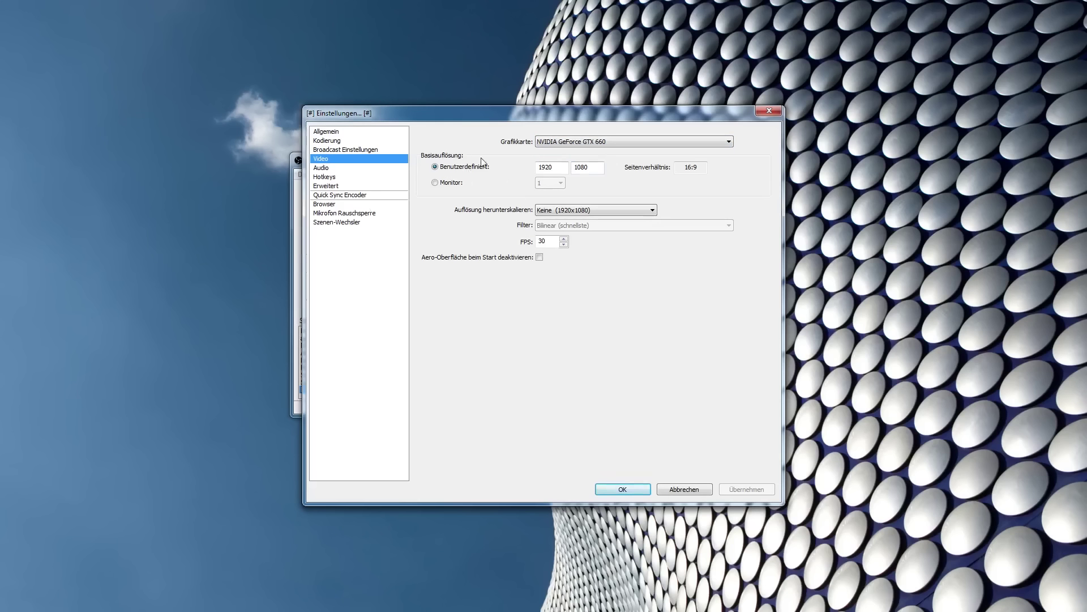
key(Tab)
key(Tab)
key(Tab)
key(shift+Tab)
click(557, 211)
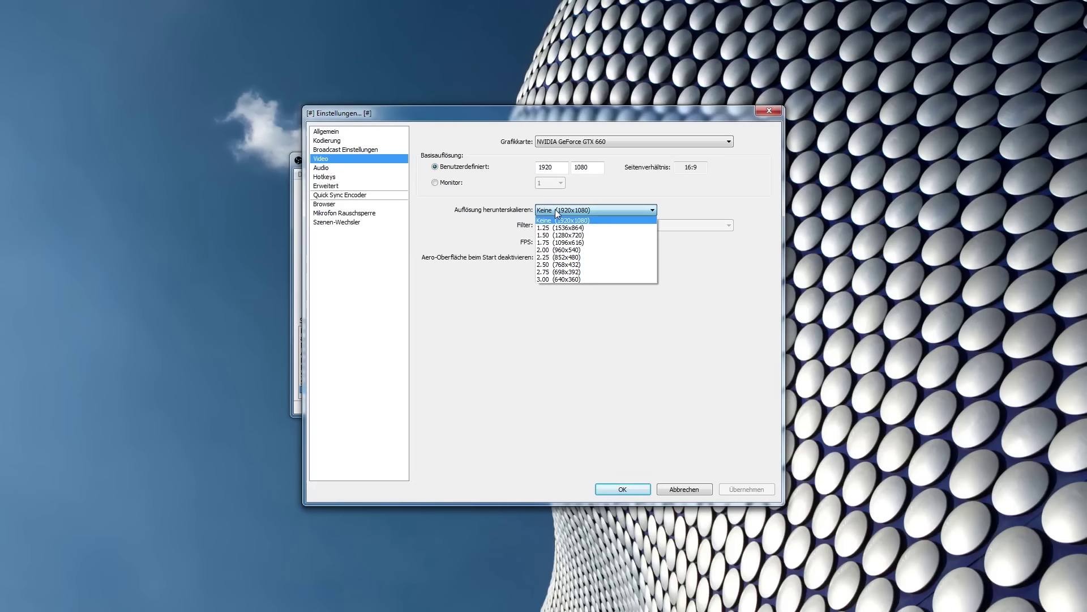
click(569, 173)
drag(565, 168, 537, 167)
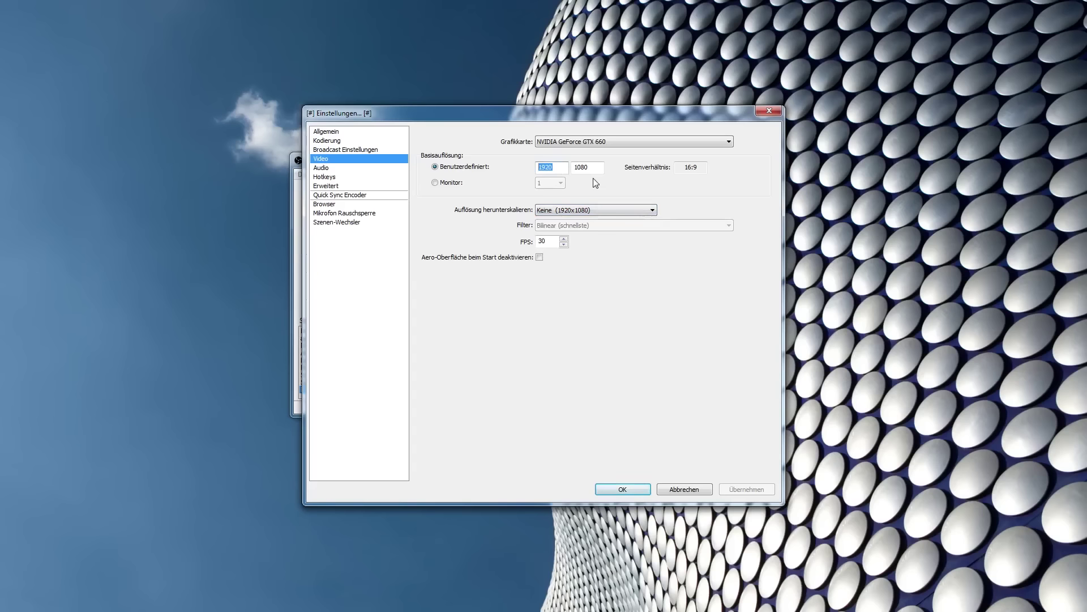
key(Tab)
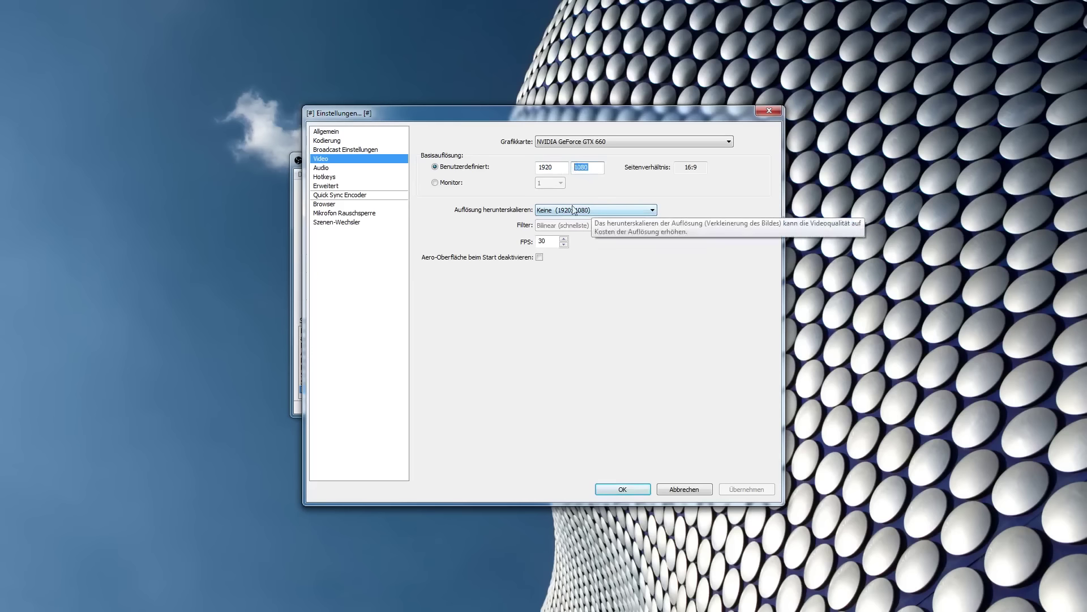
click(566, 168)
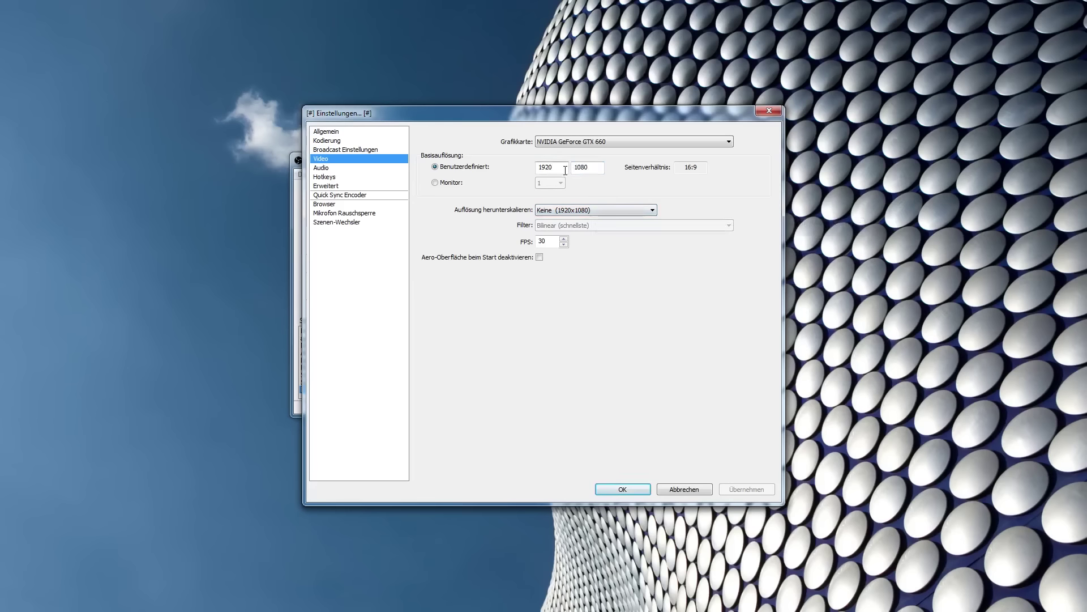
Downscale the video resolution by 1.50 to 1280x720 using the Bilinear (schnellste) filter.
click(589, 211)
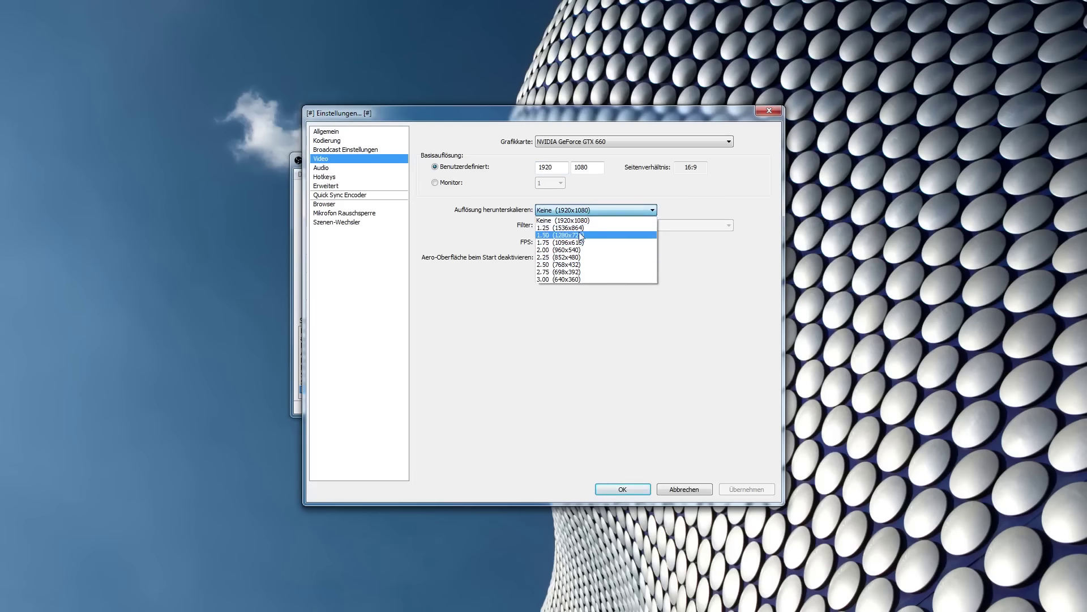
click(573, 235)
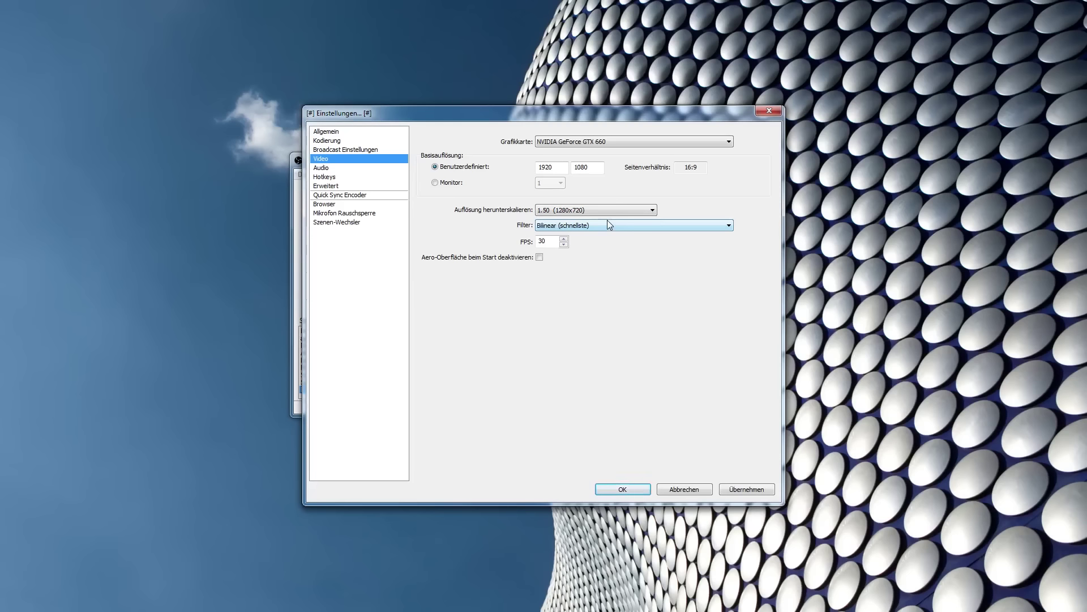
click(583, 225)
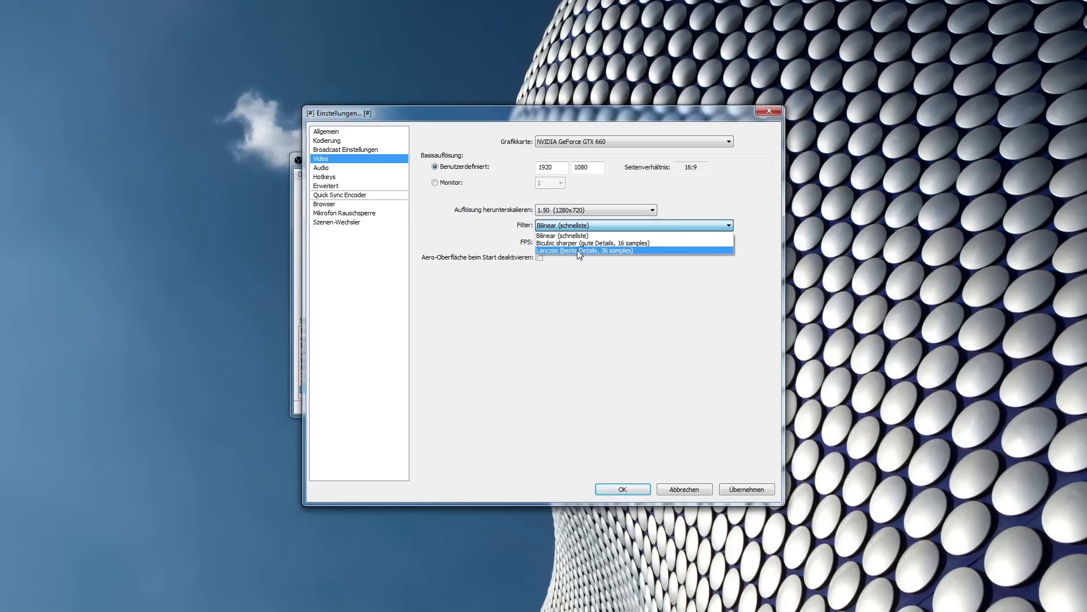
click(578, 236)
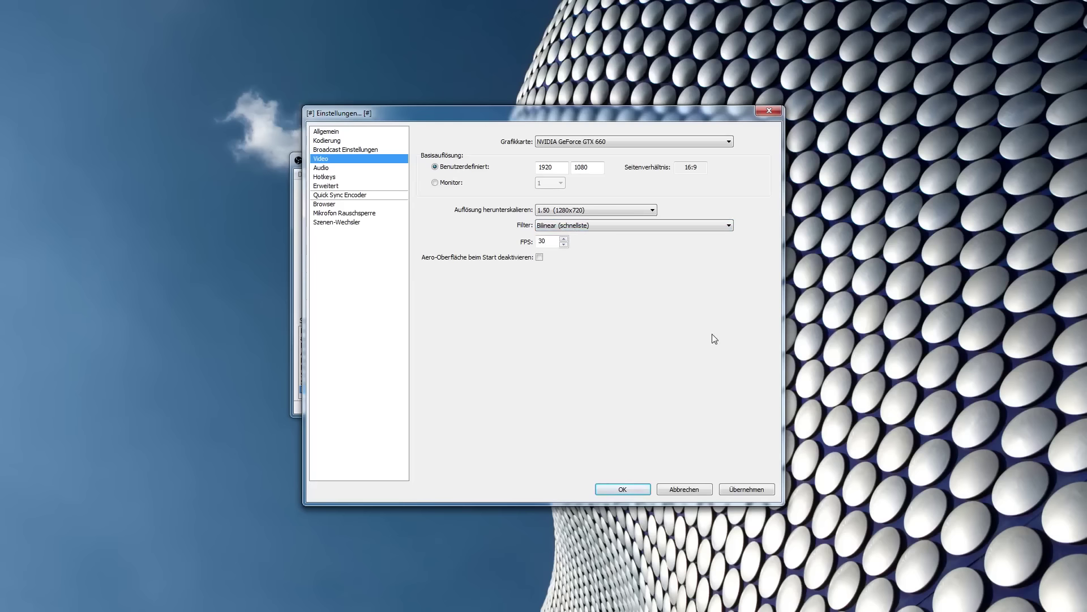
Set the video frame rate to 60 FPS and save the video settings.
click(564, 238)
text(60)
click(332, 169)
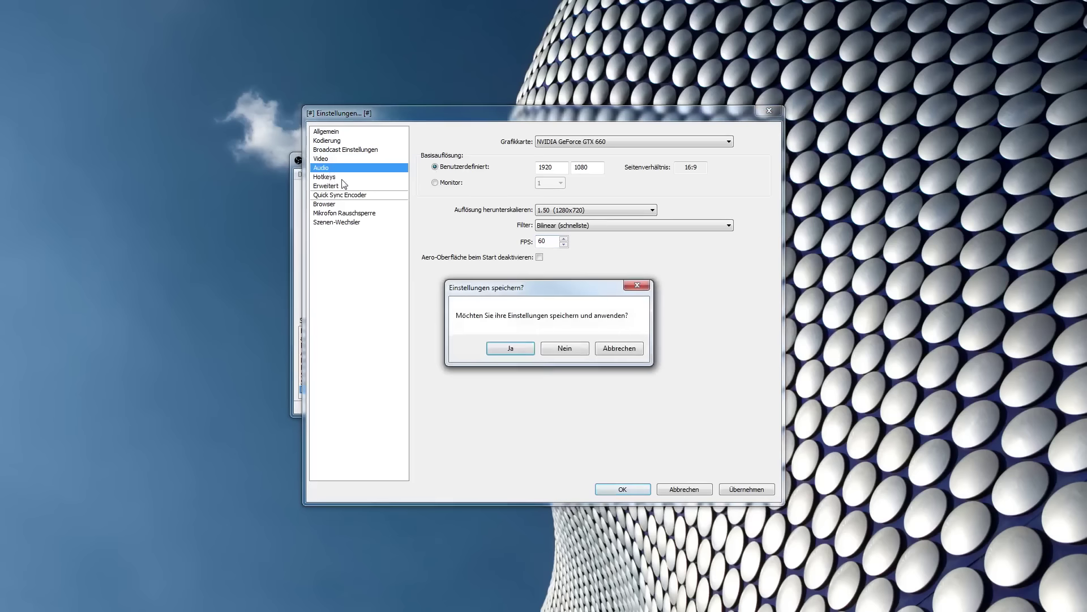
click(511, 349)
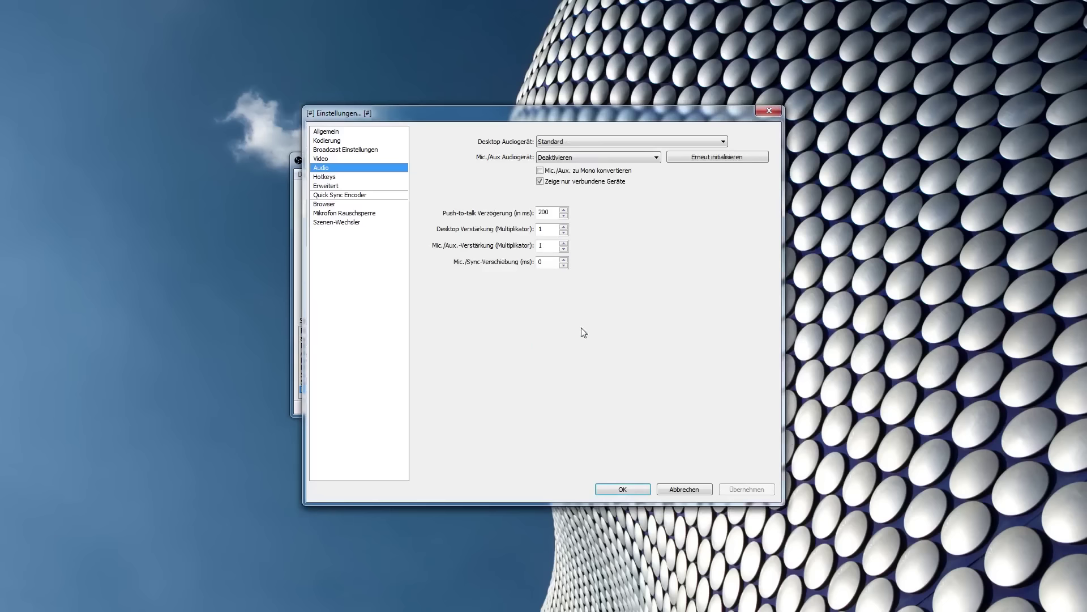
Set the desktop audio device to Lautsprecher (Realtek High Definition Audio) and the microphone to Mikrofon (2- C-Media USB Audio Device), and save.
click(619, 141)
click(620, 141)
click(620, 143)
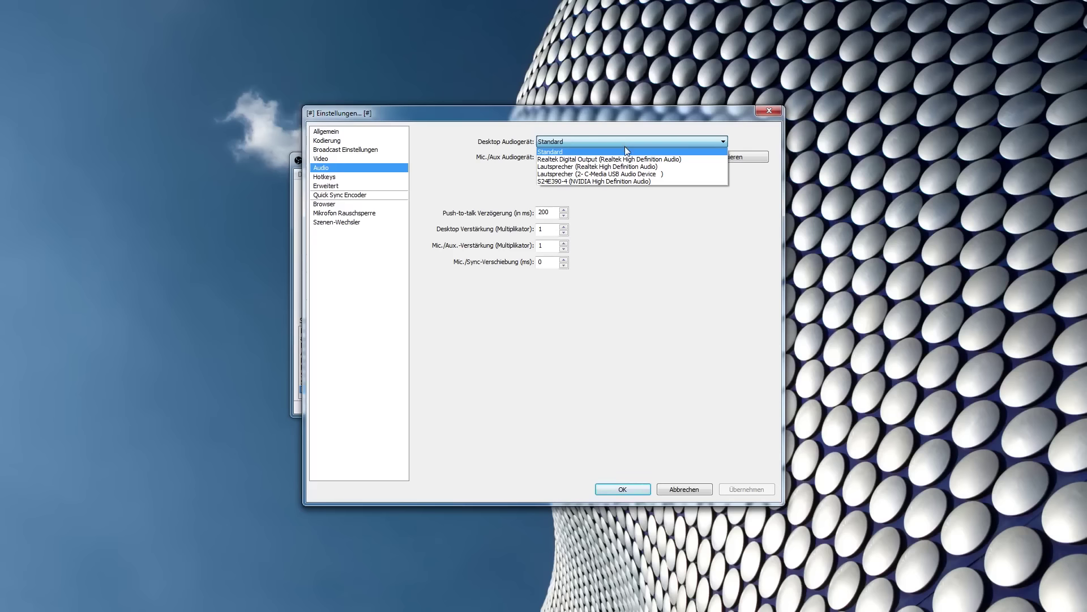
click(627, 167)
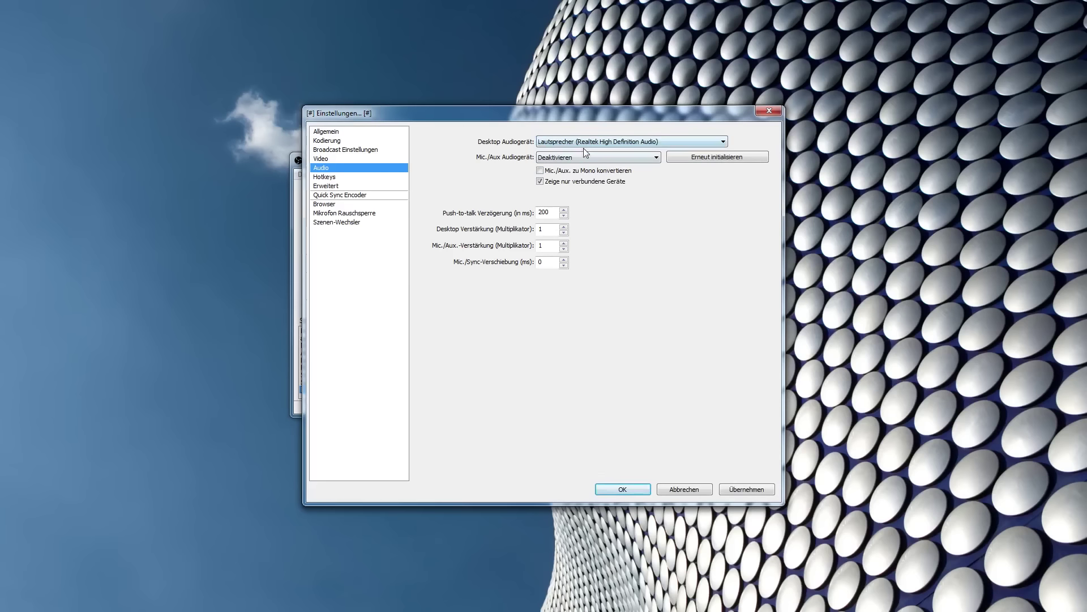
click(596, 159)
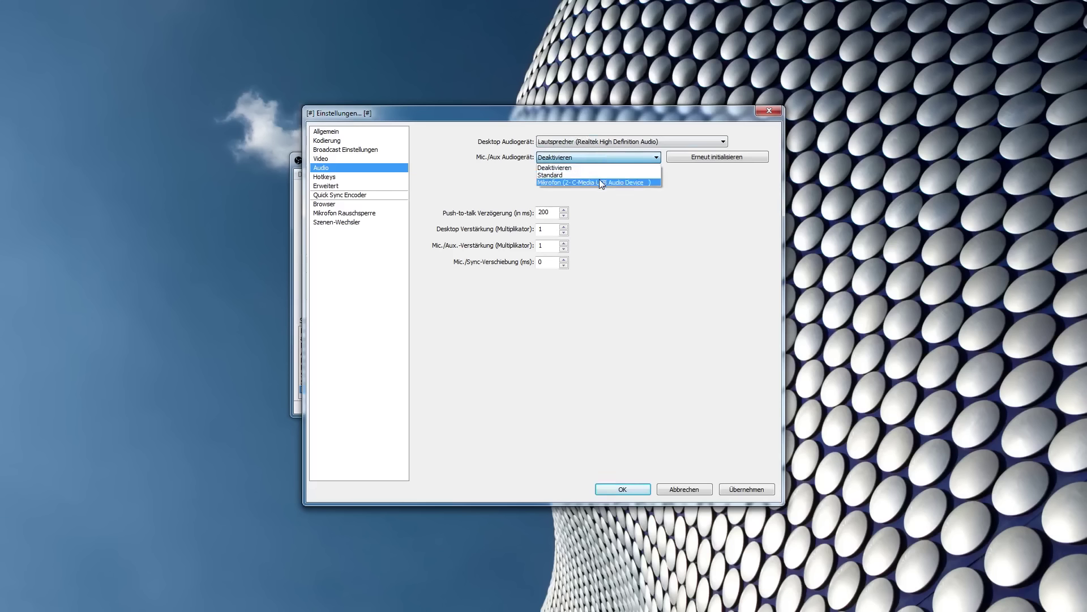
click(599, 180)
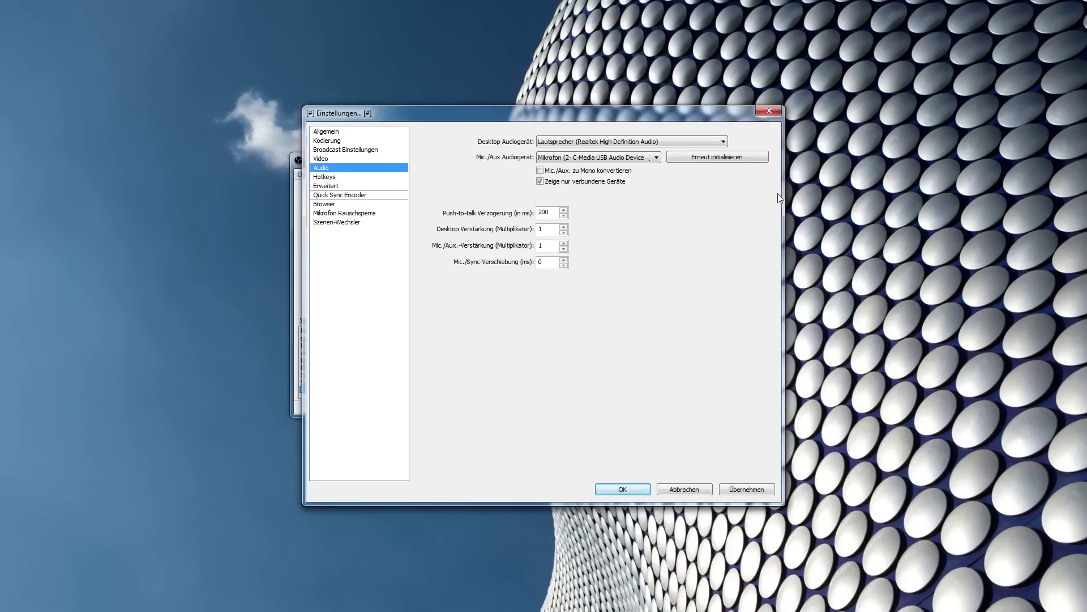
click(557, 228)
click(347, 176)
click(504, 347)
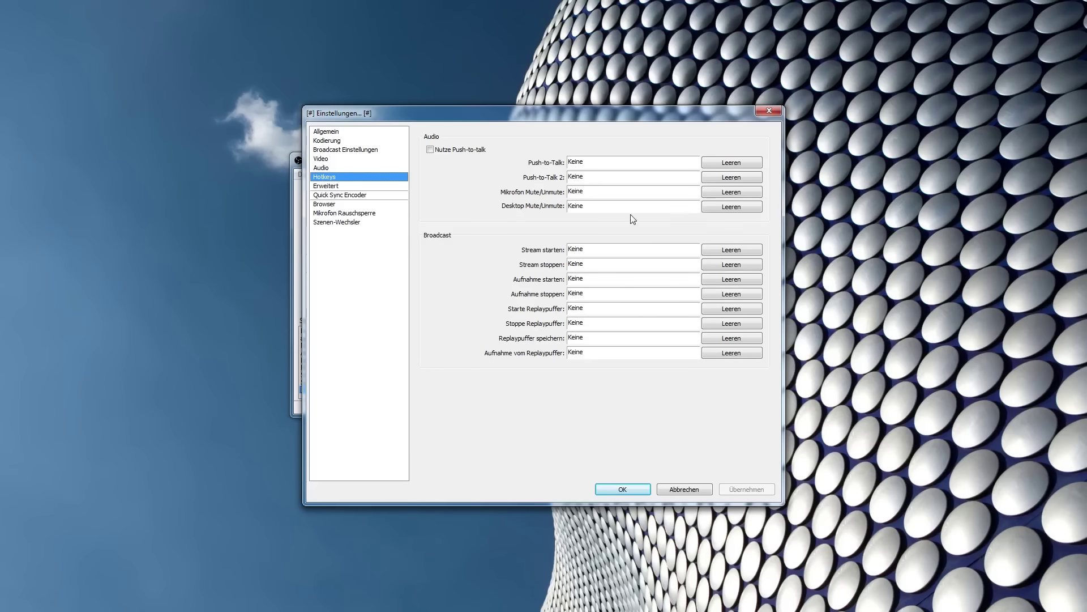
Review the hotkey fields for muting the microphone and stopping the stream or recording, and open the advanced settings.
click(594, 196)
click(596, 191)
click(589, 266)
click(590, 295)
click(344, 187)
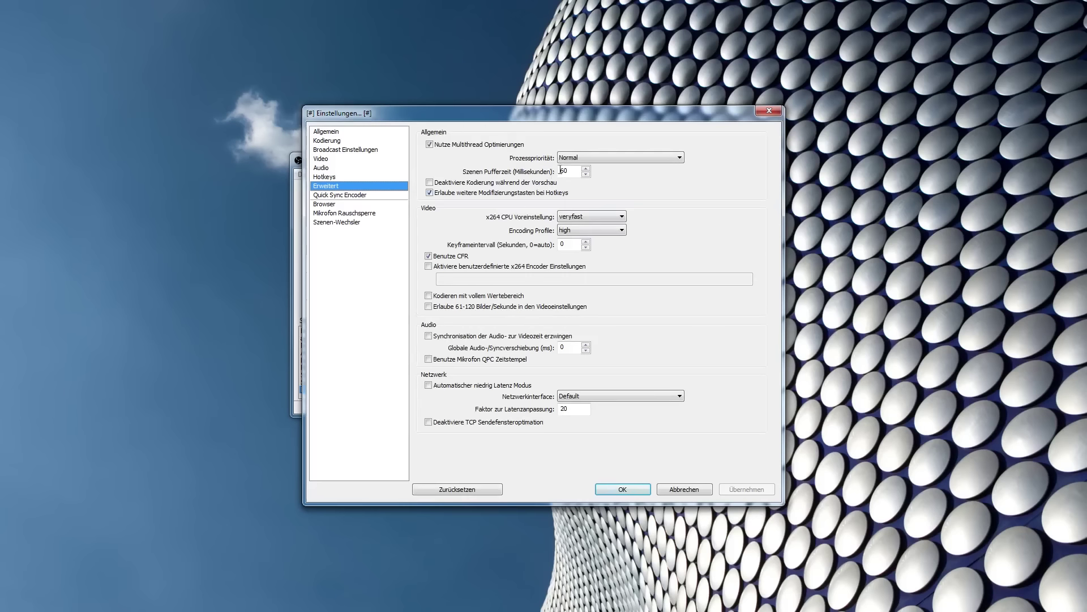
Review the process priority choices and try the option that disables encoding during preview.
click(626, 158)
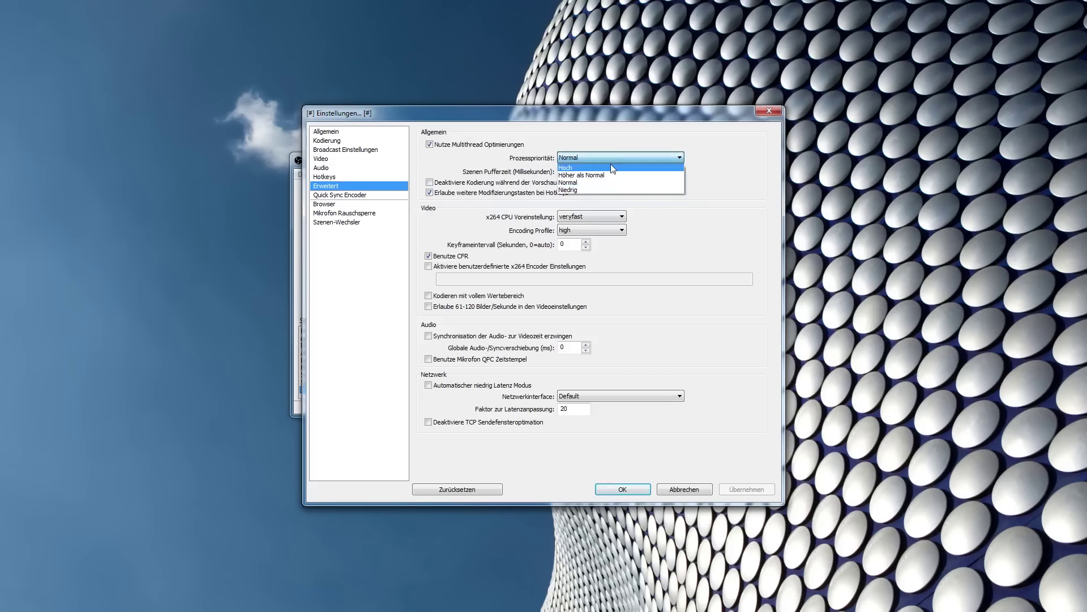
click(596, 159)
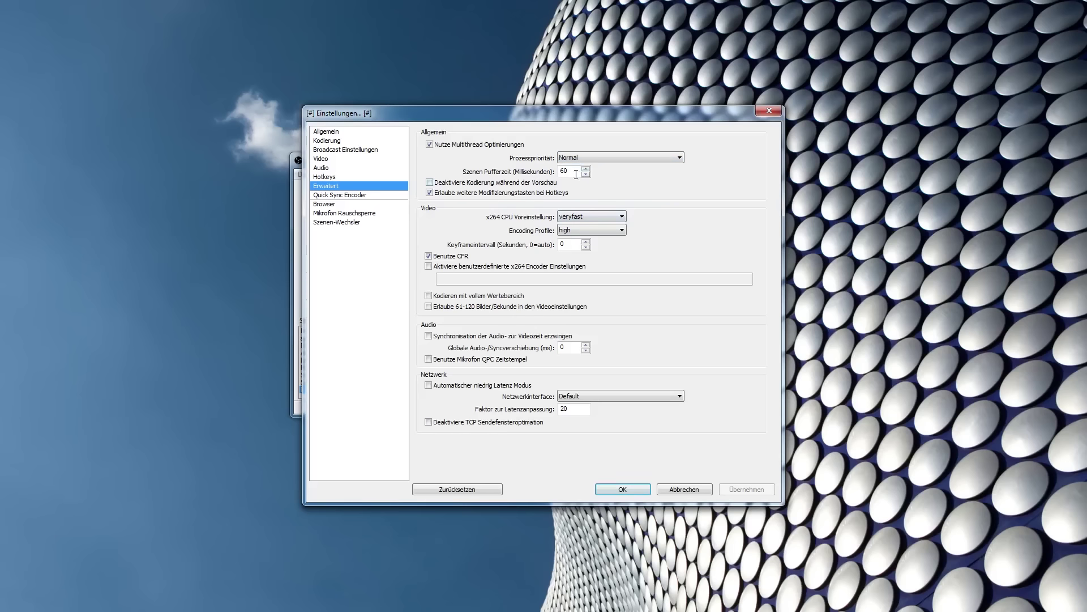
click(453, 182)
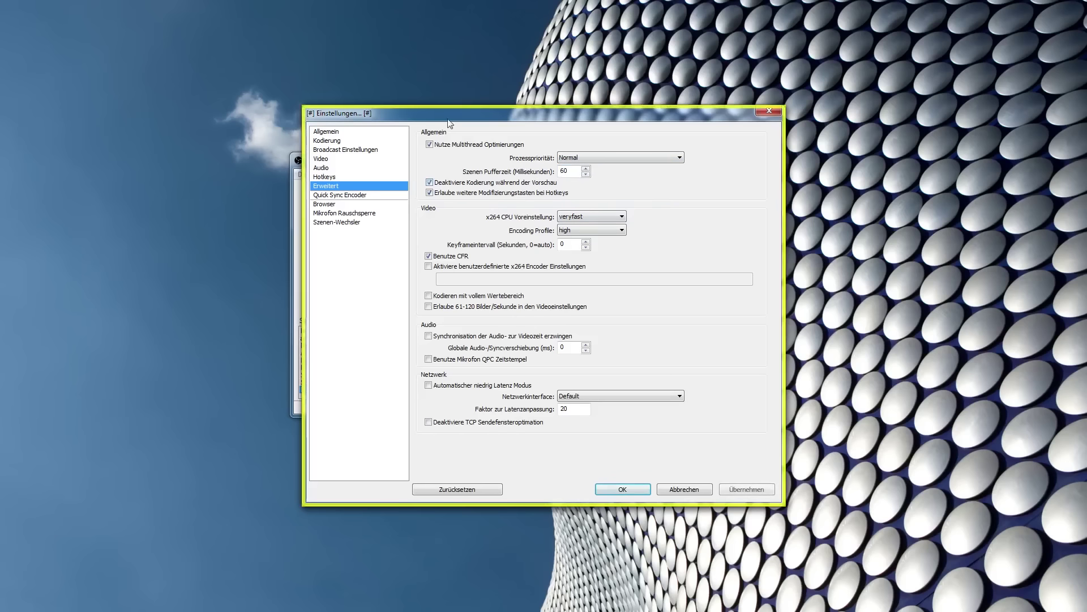
click(437, 184)
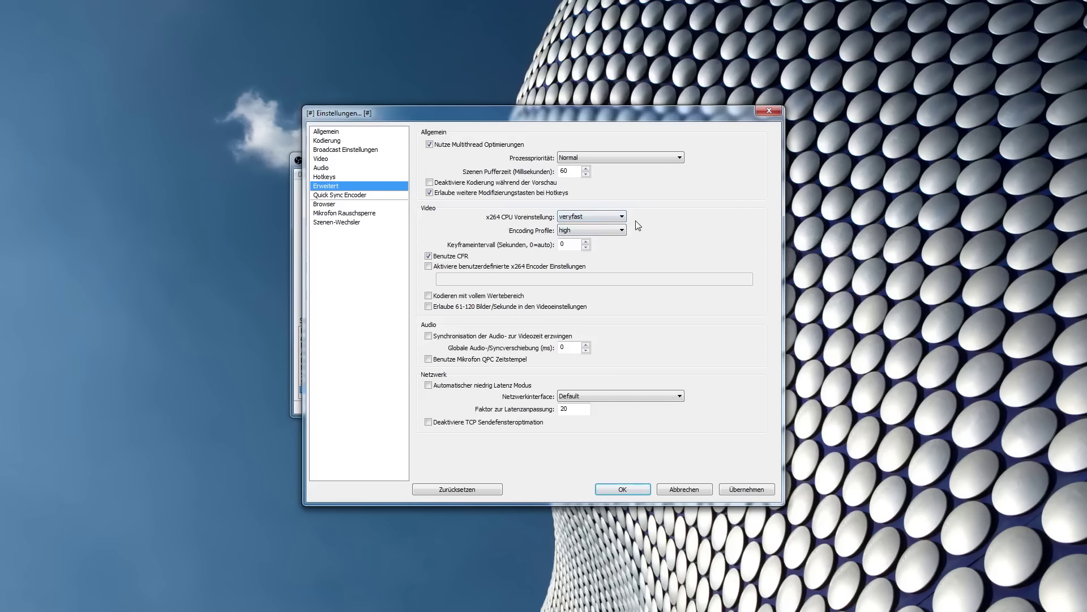
Examine the x264 CPU preset choices from ultrafast to slower, keeping veryfast selected.
click(611, 217)
click(610, 217)
click(610, 216)
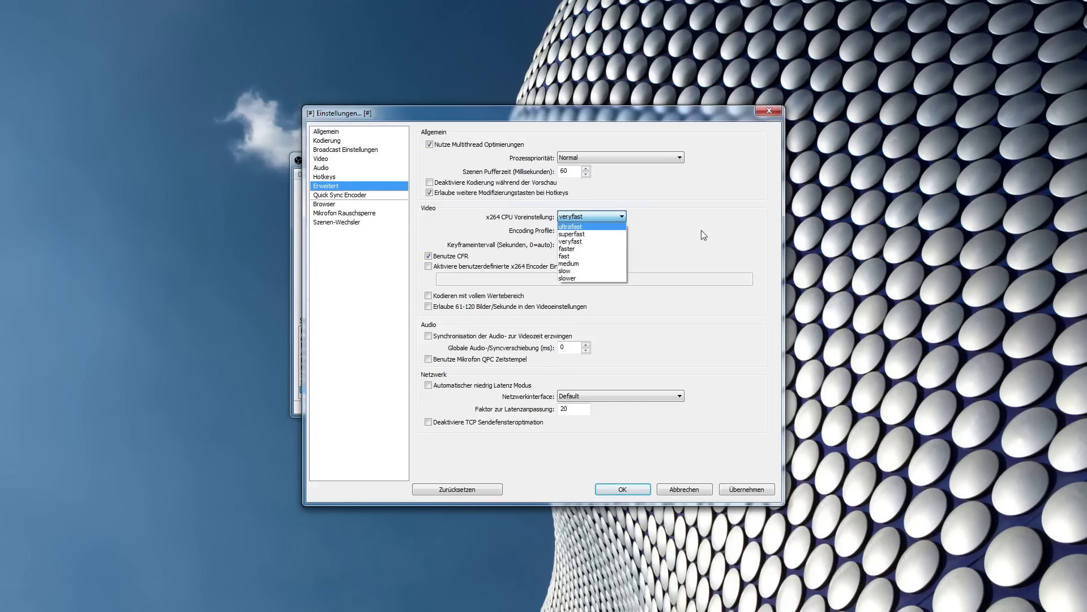
click(739, 231)
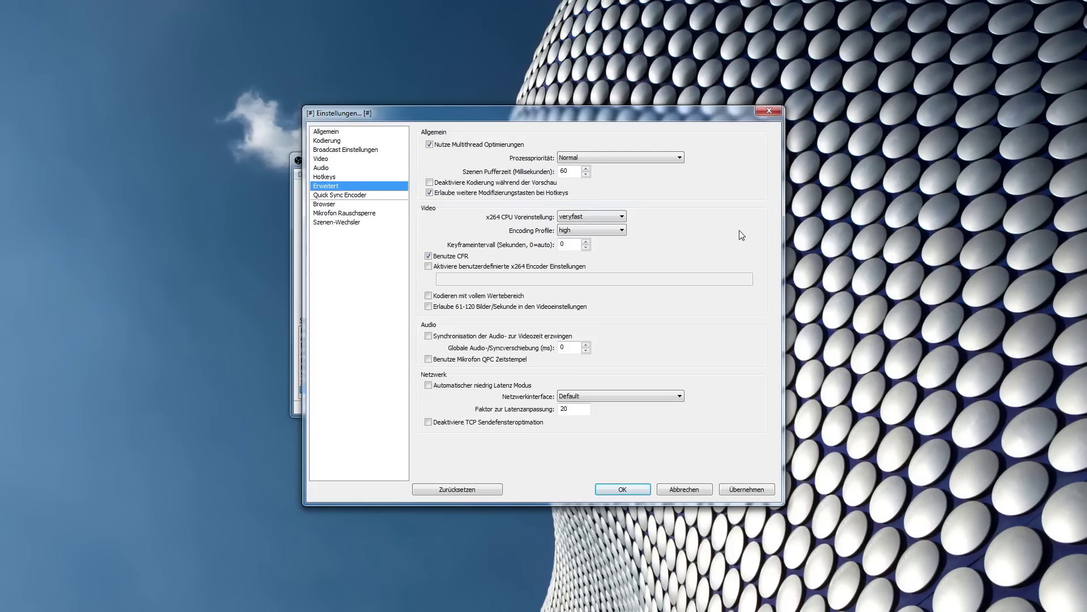
click(622, 217)
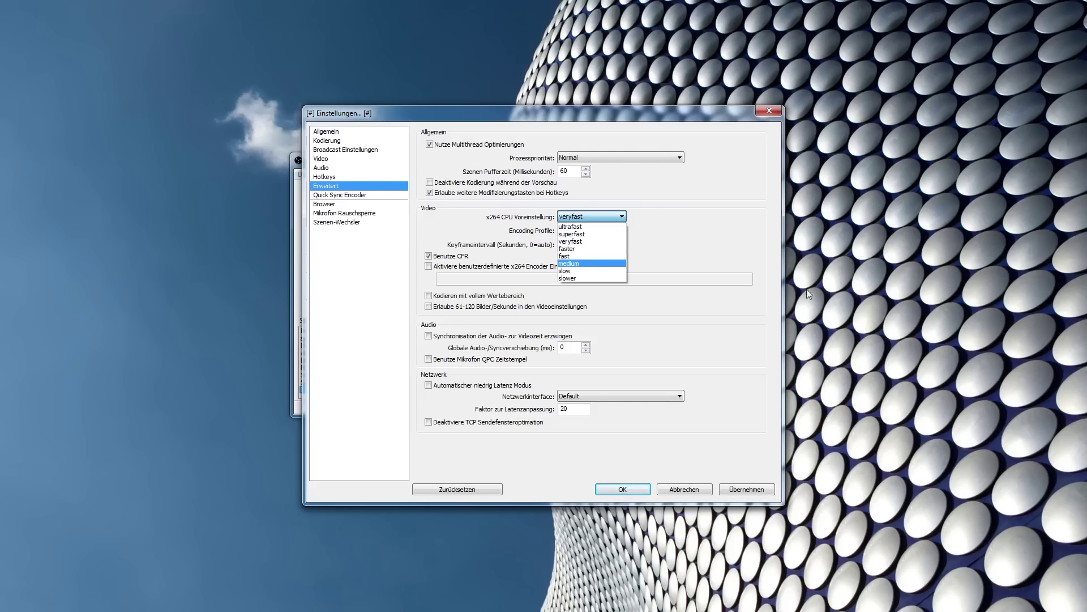
click(723, 237)
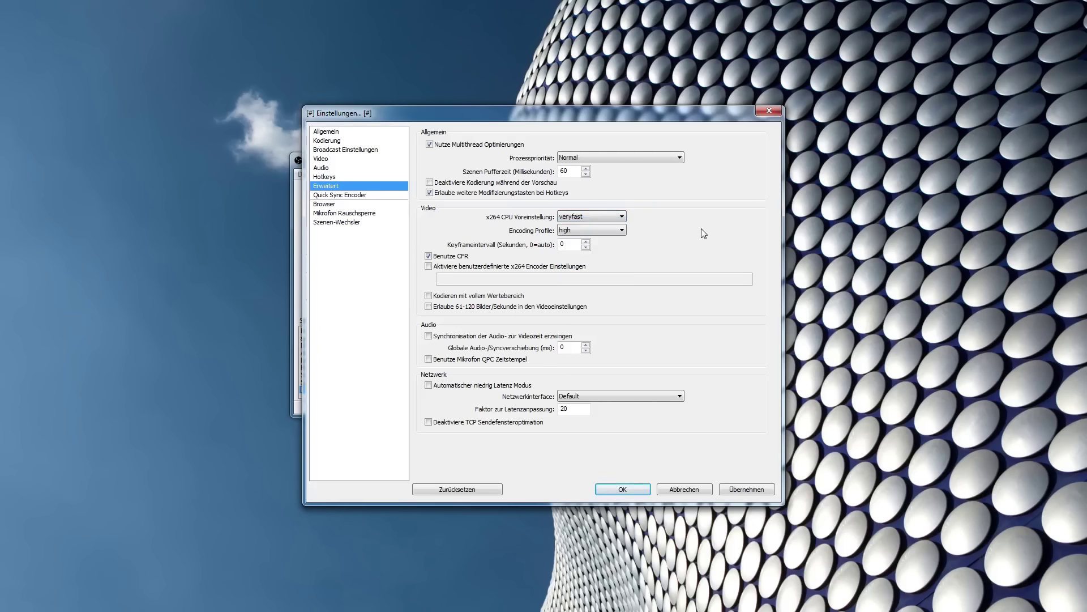
click(612, 216)
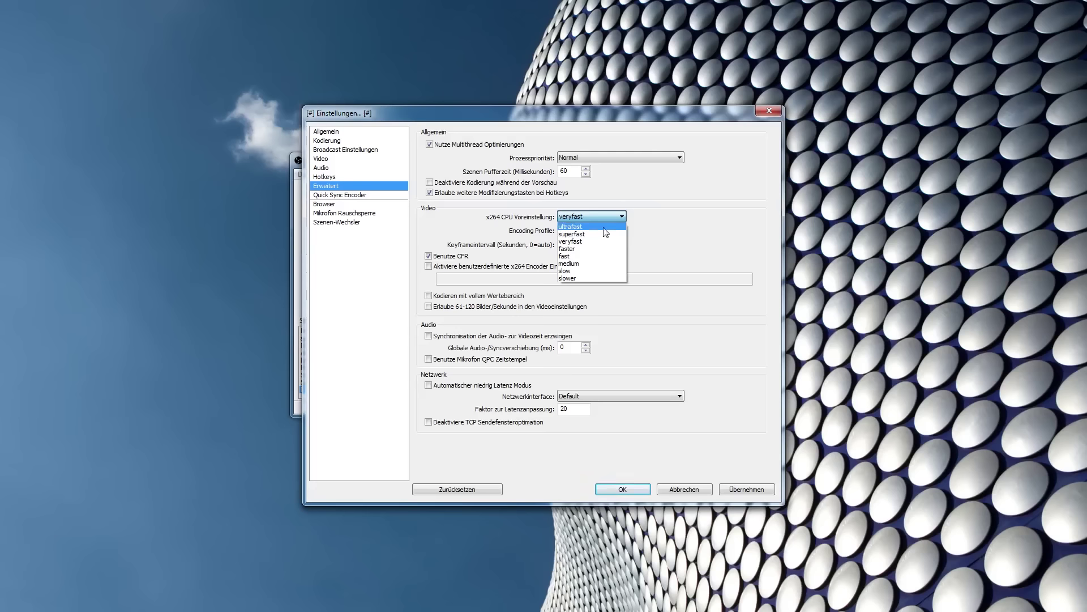
click(593, 216)
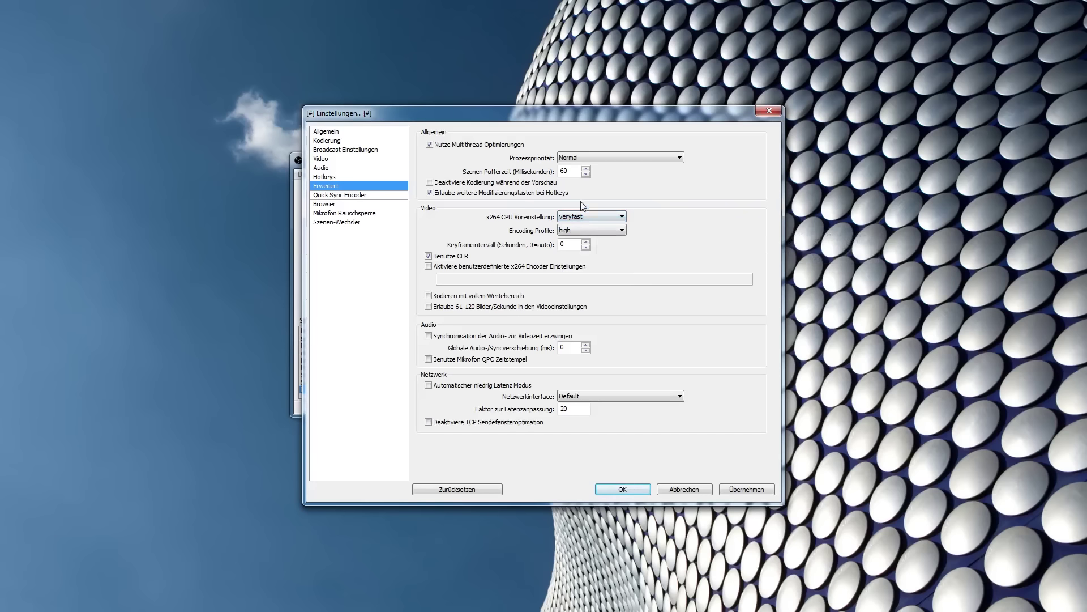
Set the encoding profile to main and turn off constant frame rate (CFR).
click(574, 230)
click(573, 238)
click(431, 260)
Enable custom x264 encoder settings and enter crf=23 as the encoder parameter.
click(444, 269)
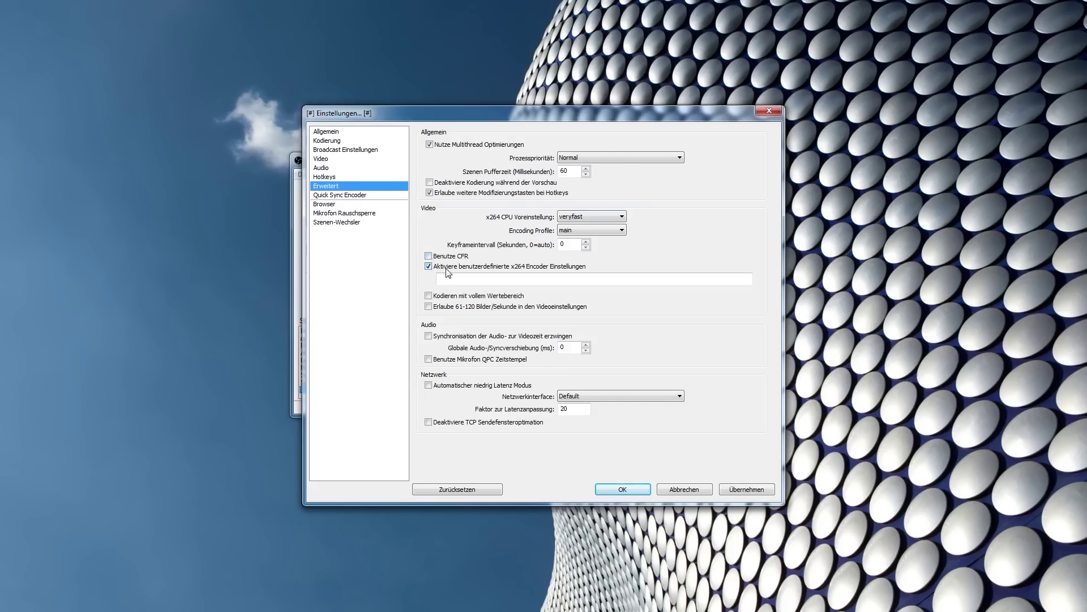
click(492, 278)
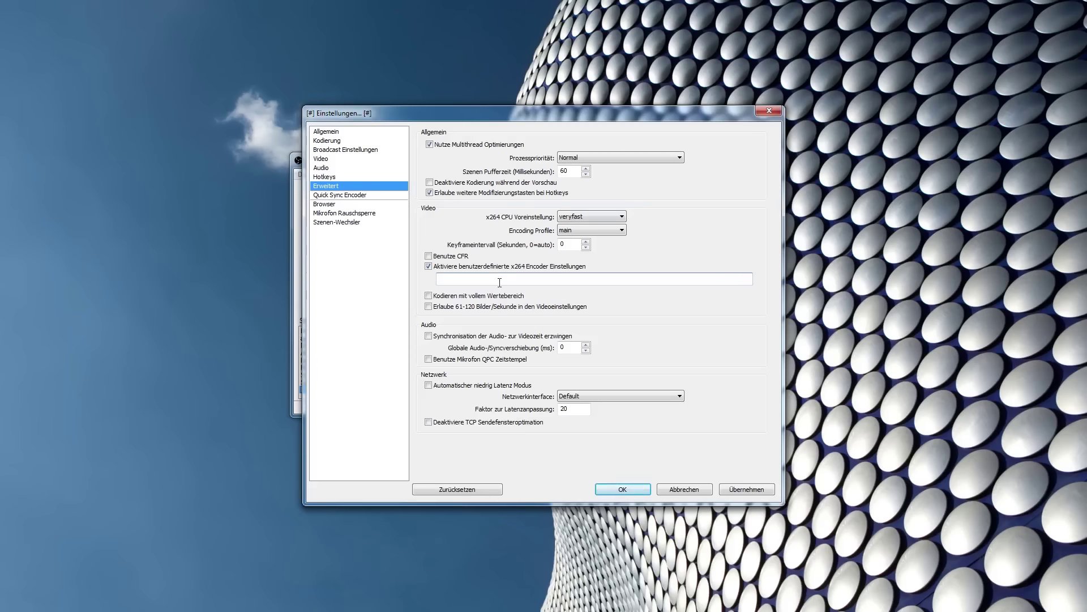
text(crf=23)
click(470, 309)
click(440, 309)
Preview the microphone level against the noise gate thresholds and close the settings.
click(364, 215)
click(507, 349)
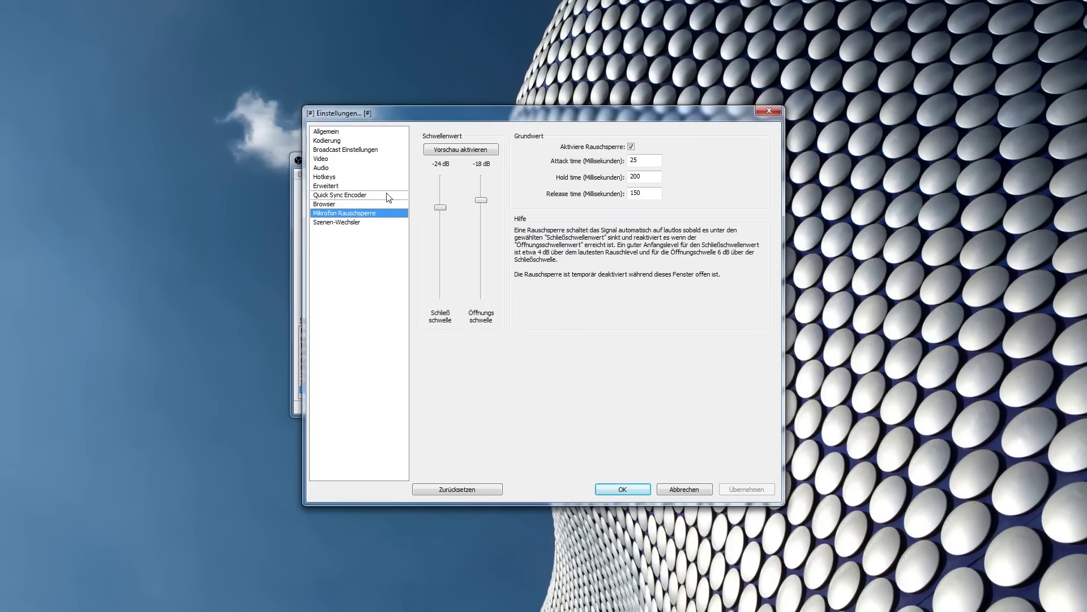
click(475, 151)
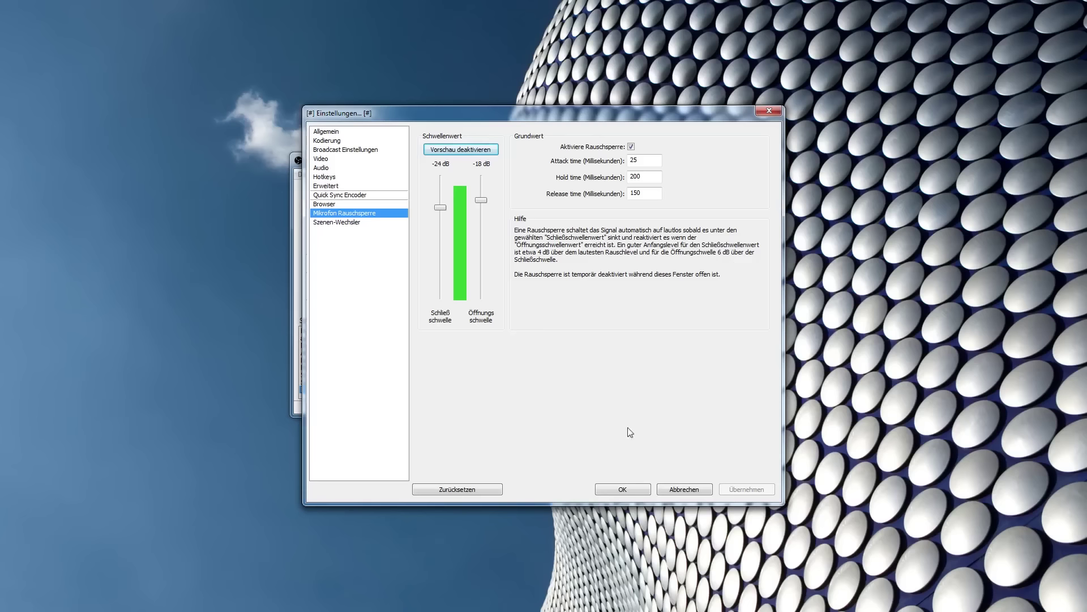
click(633, 488)
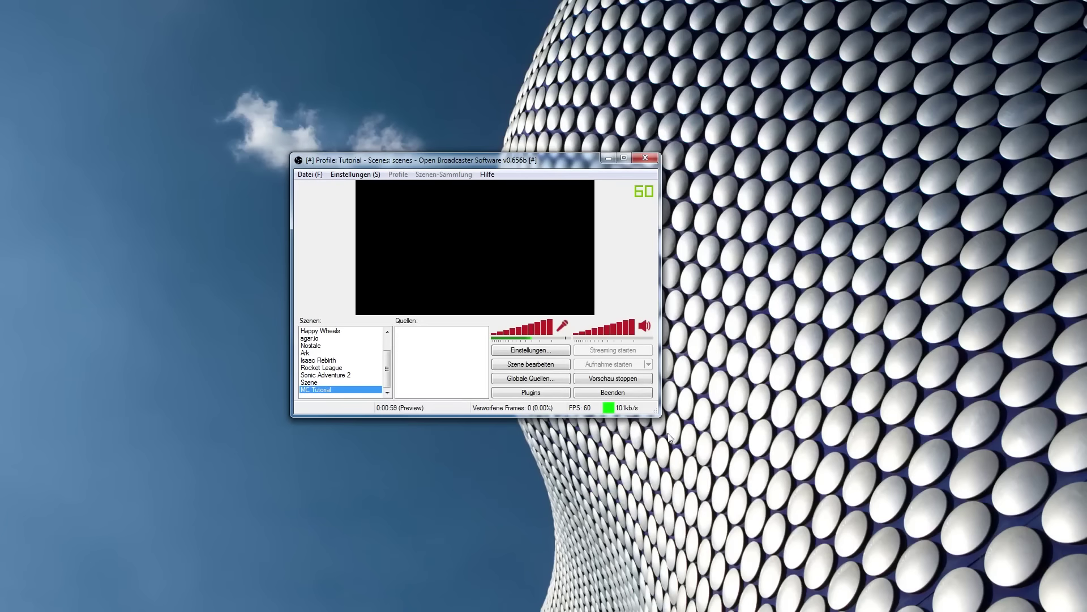
Lower the microphone volume to a little over half and set the desktop audio volume to 89%.
mouse_move(548, 331)
mouse_down()
mouse_move(524, 334)
mouse_move(539, 335)
mouse_up()
drag(538, 329, 526, 335)
drag(632, 329, 616, 329)
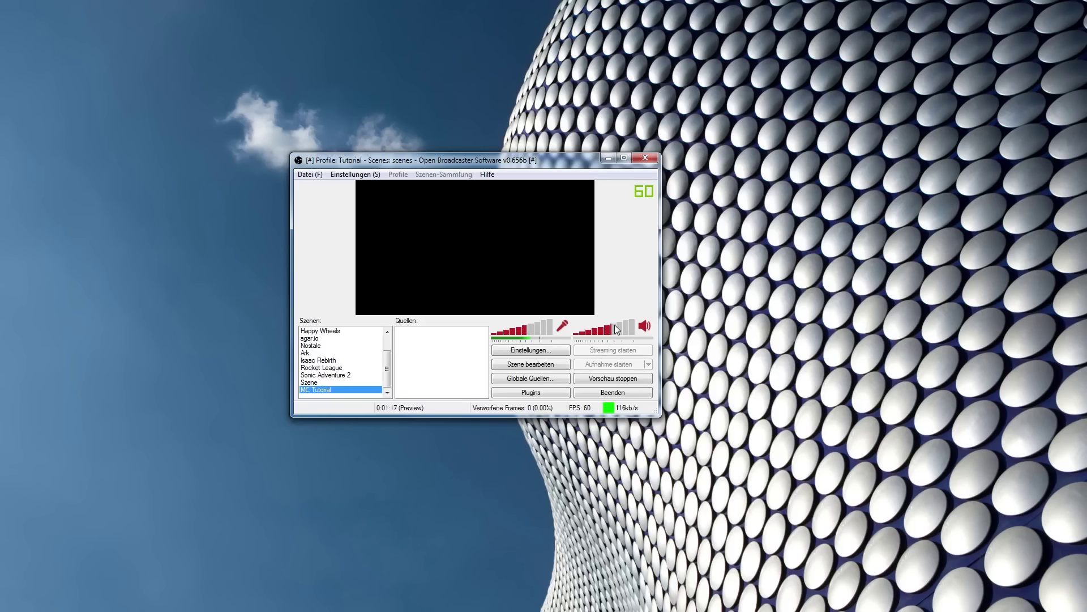
drag(617, 330, 619, 333)
click(630, 331)
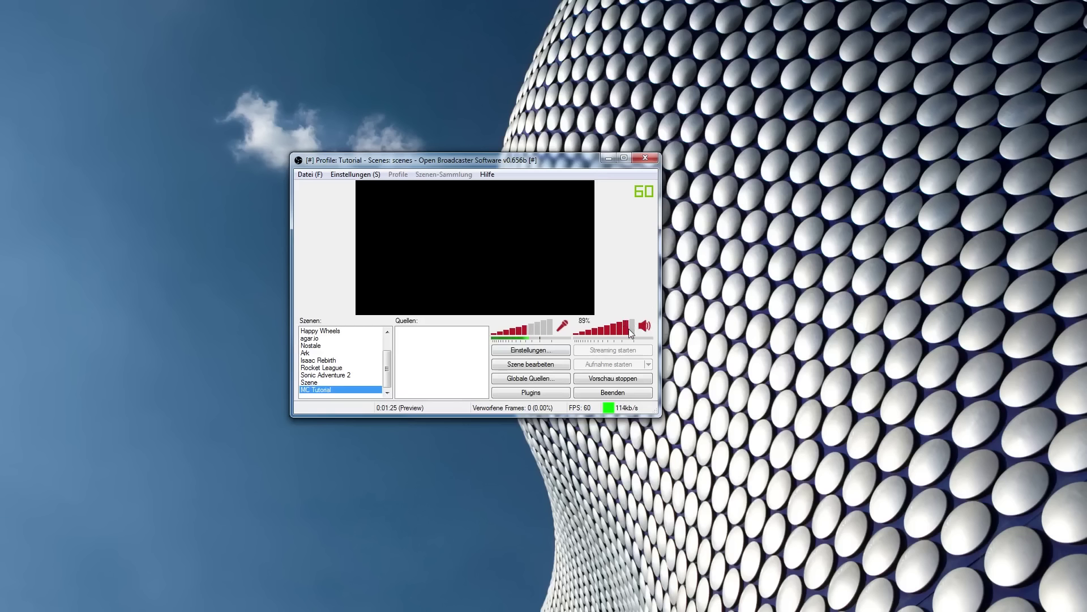